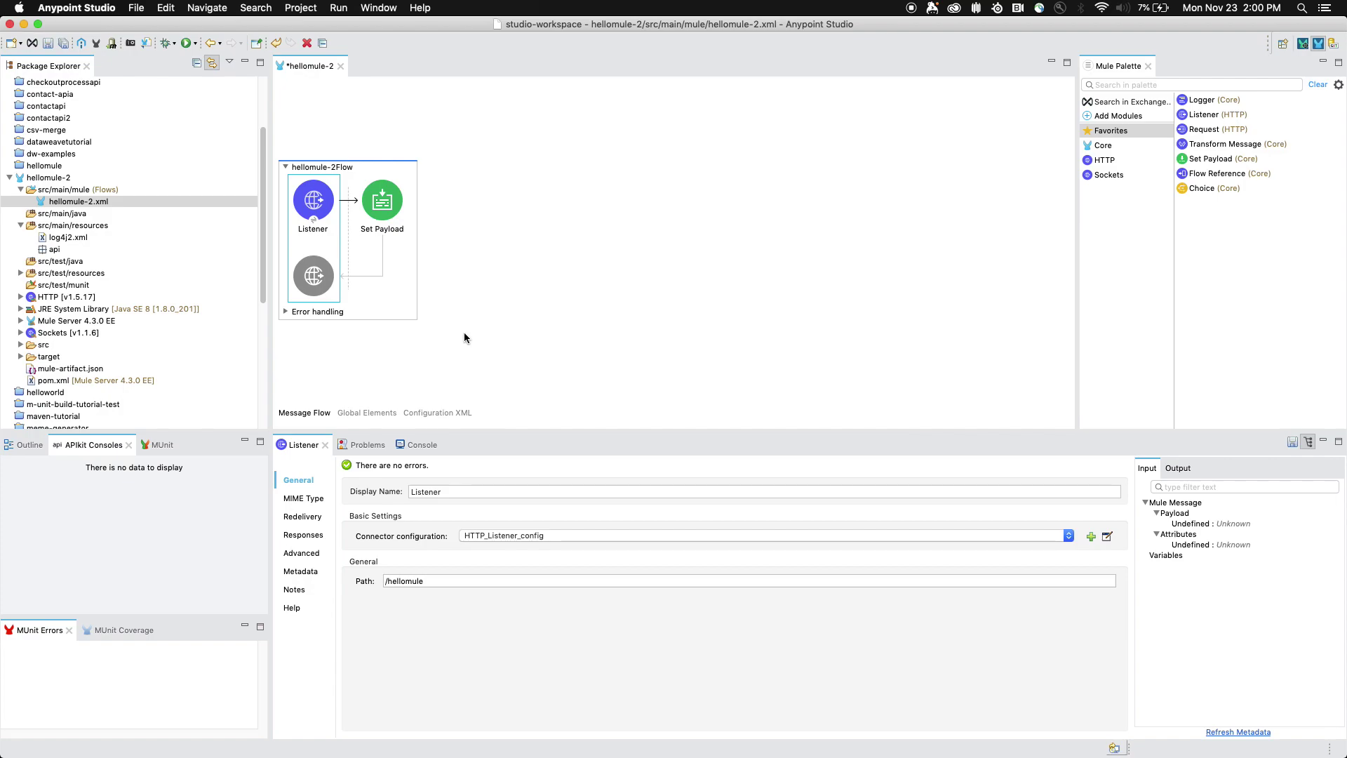
- Check the Set Payload value 'Hello Mule', then return to the Listener settings
{"action": "left_click", "coordinate": [379, 212]}
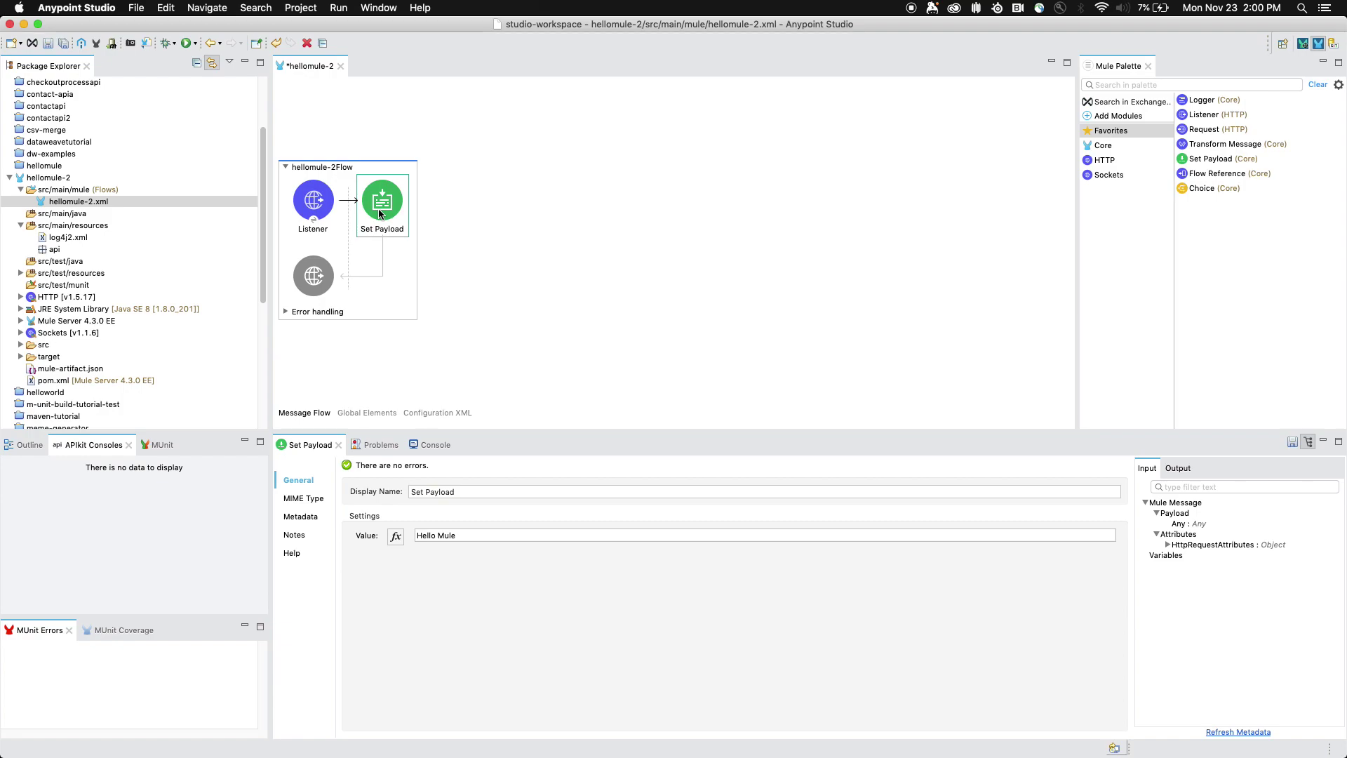
{"action": "triple_click", "coordinate": [463, 537]}
{"action": "left_click", "coordinate": [317, 226]}
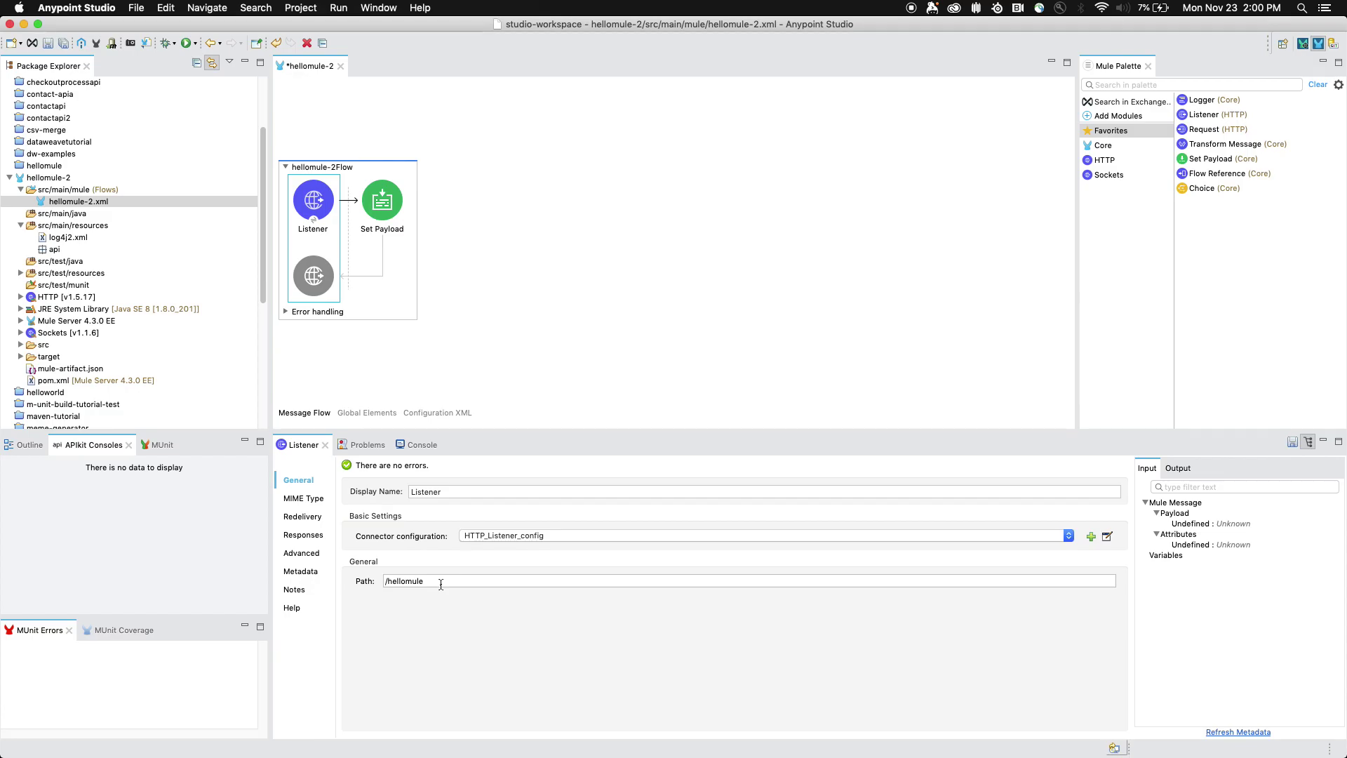
- Review the listener connection's protocol and port 8081, then cancel without saving changes
{"action": "left_click", "coordinate": [1107, 538]}
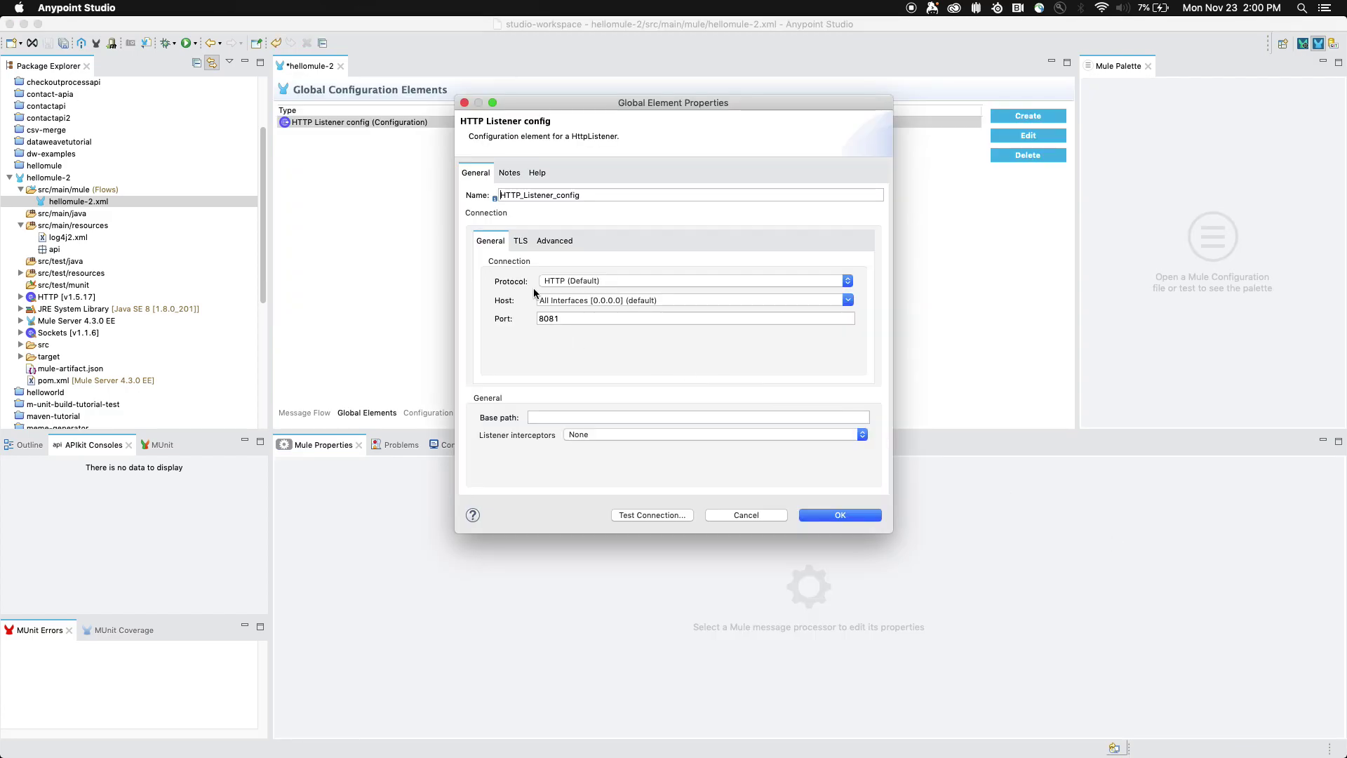
{"action": "left_click", "coordinate": [557, 321]}
{"action": "key", "text": "BackSpace"}
{"action": "mouse_move", "coordinate": [551, 282]}
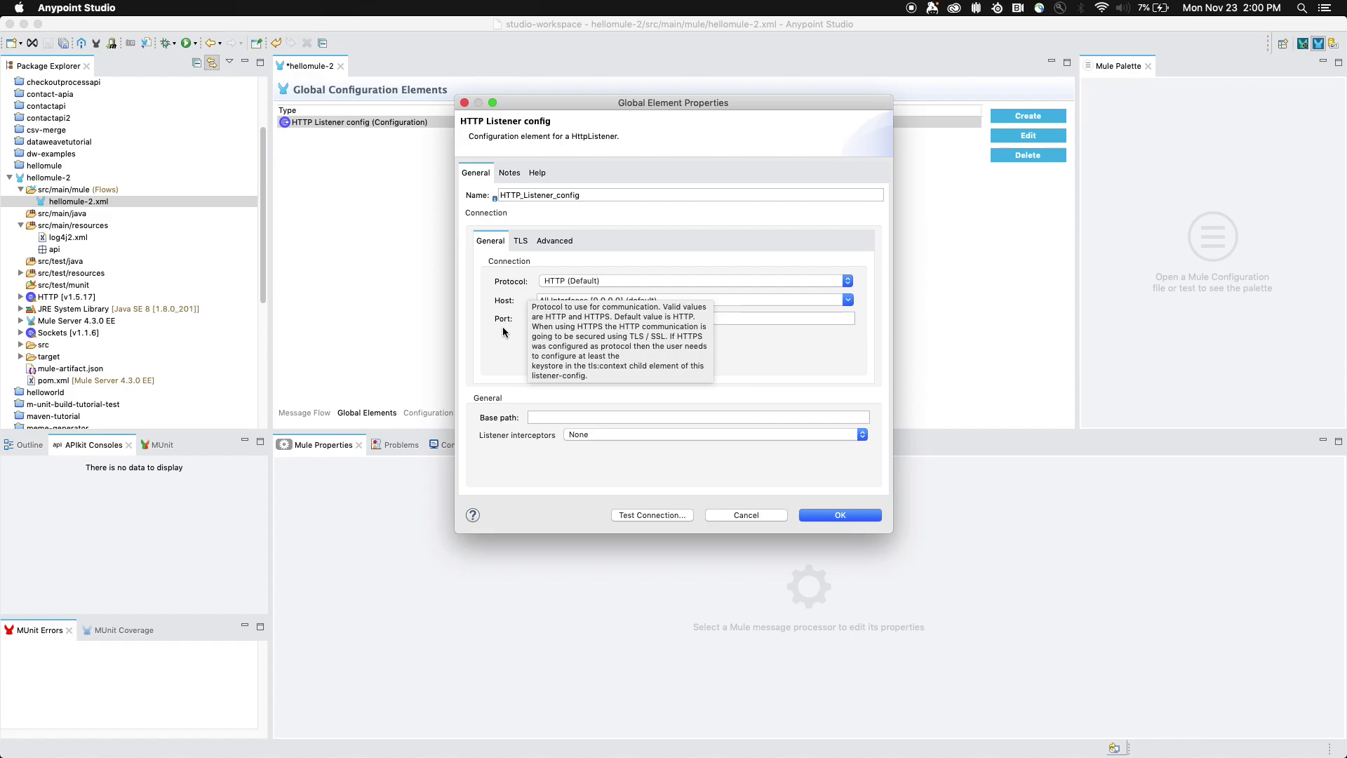
{"action": "type", "text": "1"}
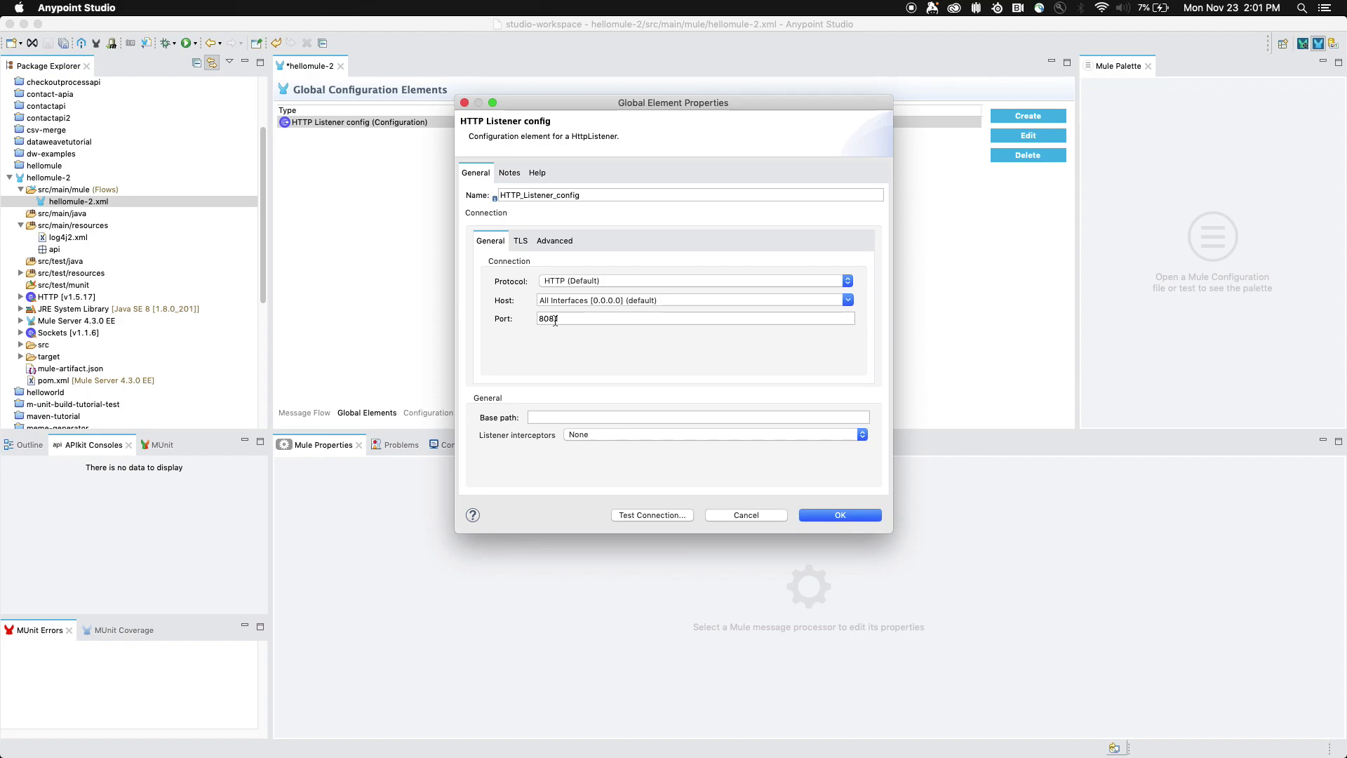
{"action": "left_click", "coordinate": [732, 515]}
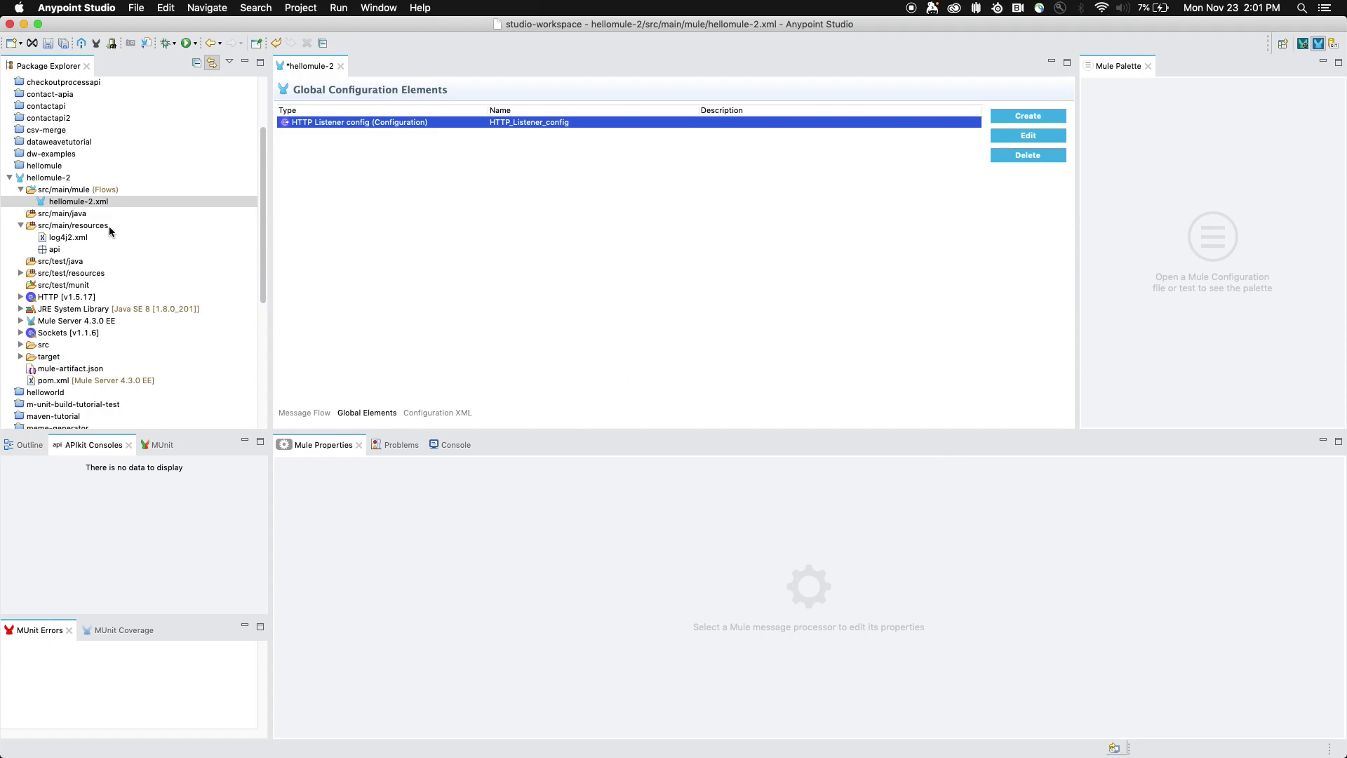
- Create local.properties in src/main/resources containing https.port=8082 and save it
{"action": "left_click", "coordinate": [89, 228]}
{"action": "right_click", "coordinate": [88, 228]}
{"action": "mouse_move", "coordinate": [100, 230]}
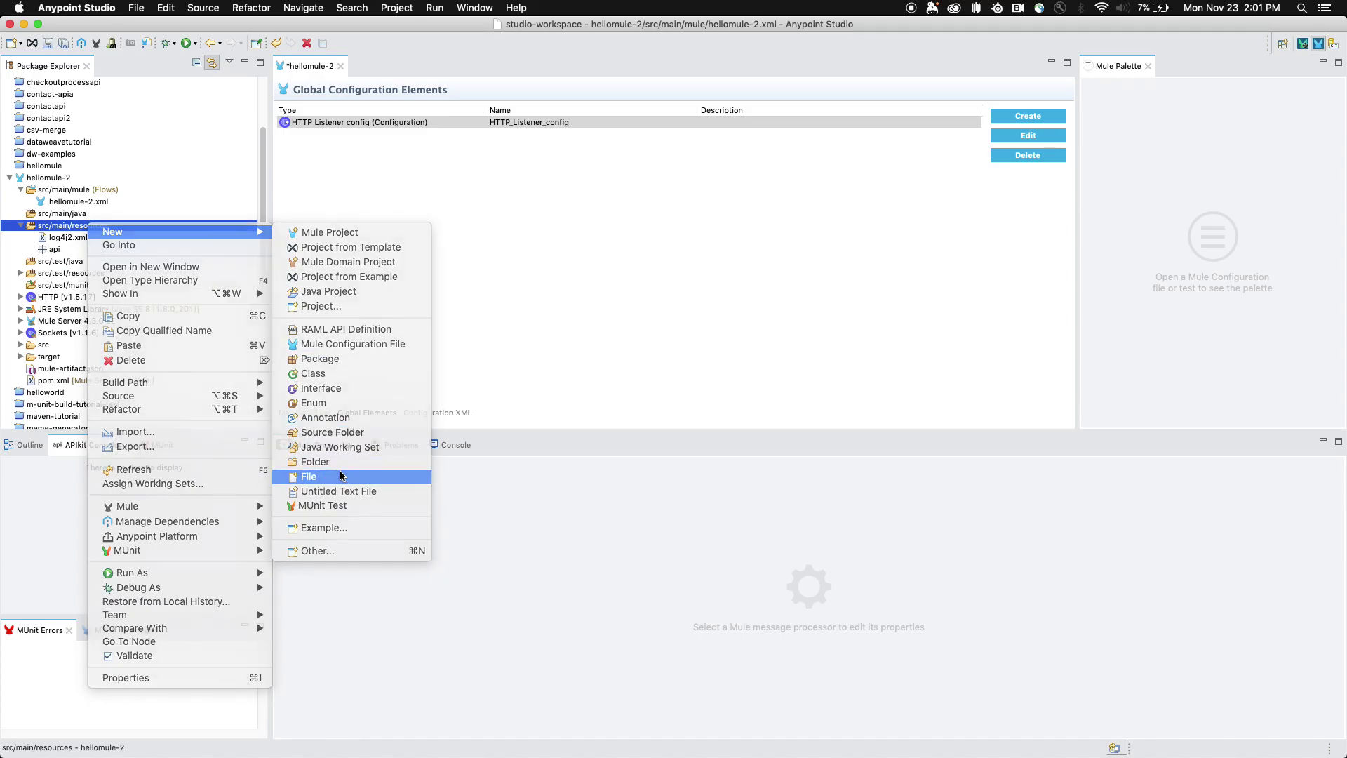
{"action": "left_click", "coordinate": [309, 477]}
{"action": "type", "text": "local.proerties"}
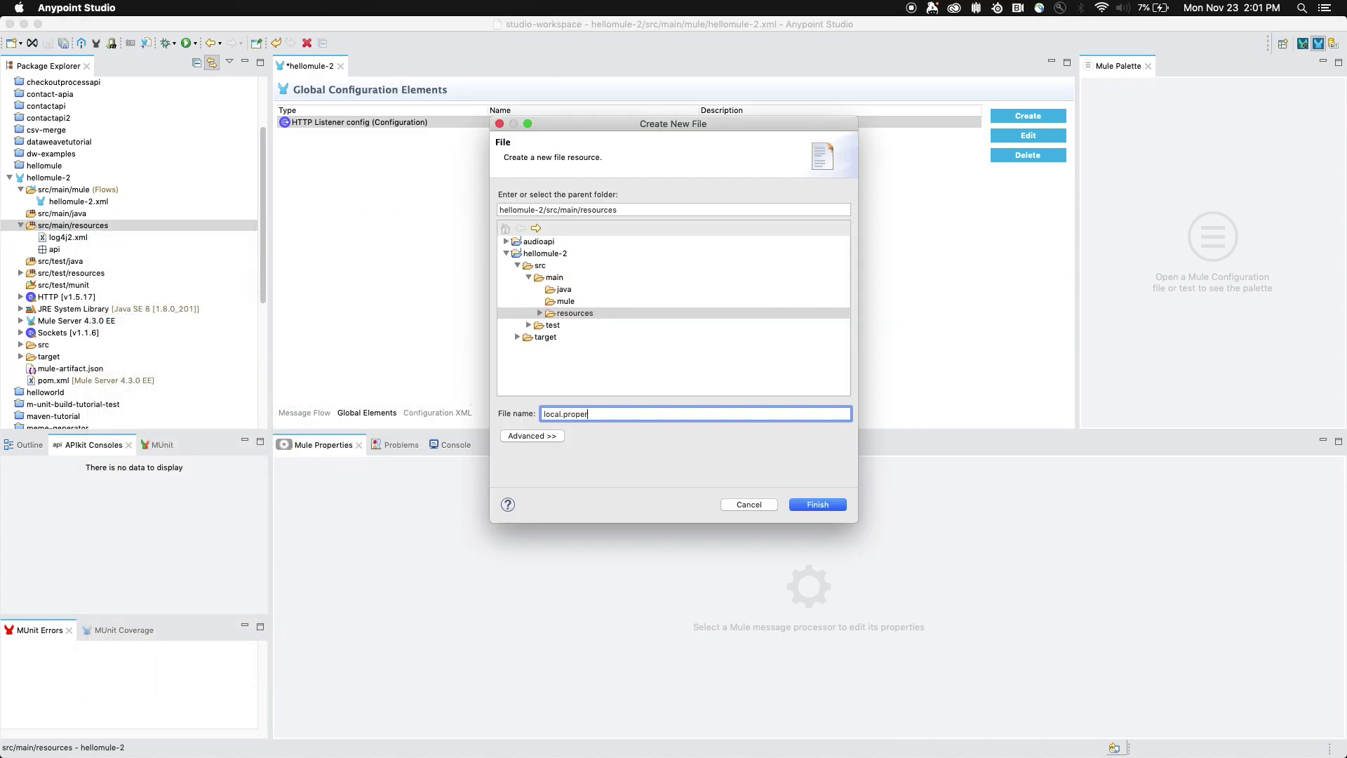
{"action": "key", "text": "Return"}
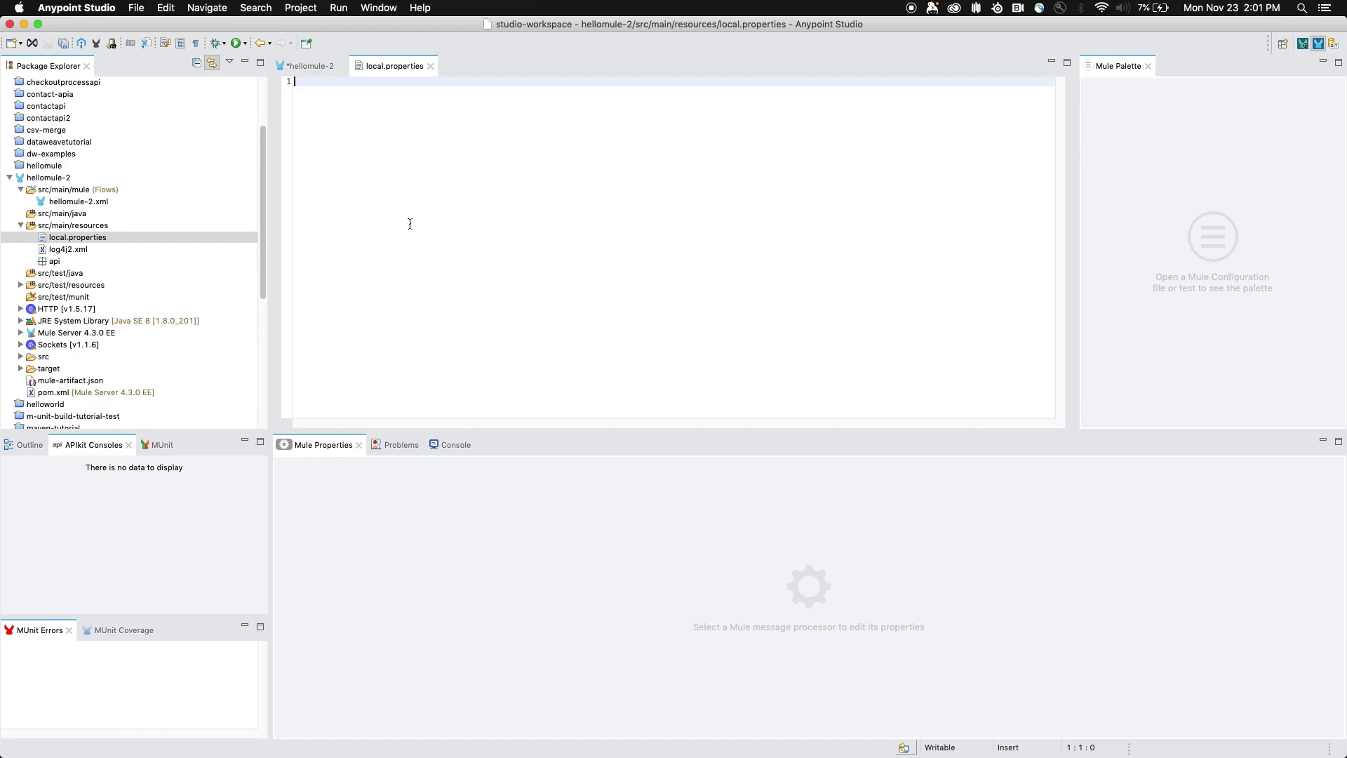
{"action": "type", "text": "https.port=8082"}
{"action": "key", "text": "super+s"}
- Switch HTTP_Listener_config to HTTPS with port ${https.port}, test the connection, and save
{"action": "left_click", "coordinate": [323, 68]}
{"action": "double_click", "coordinate": [345, 122]}
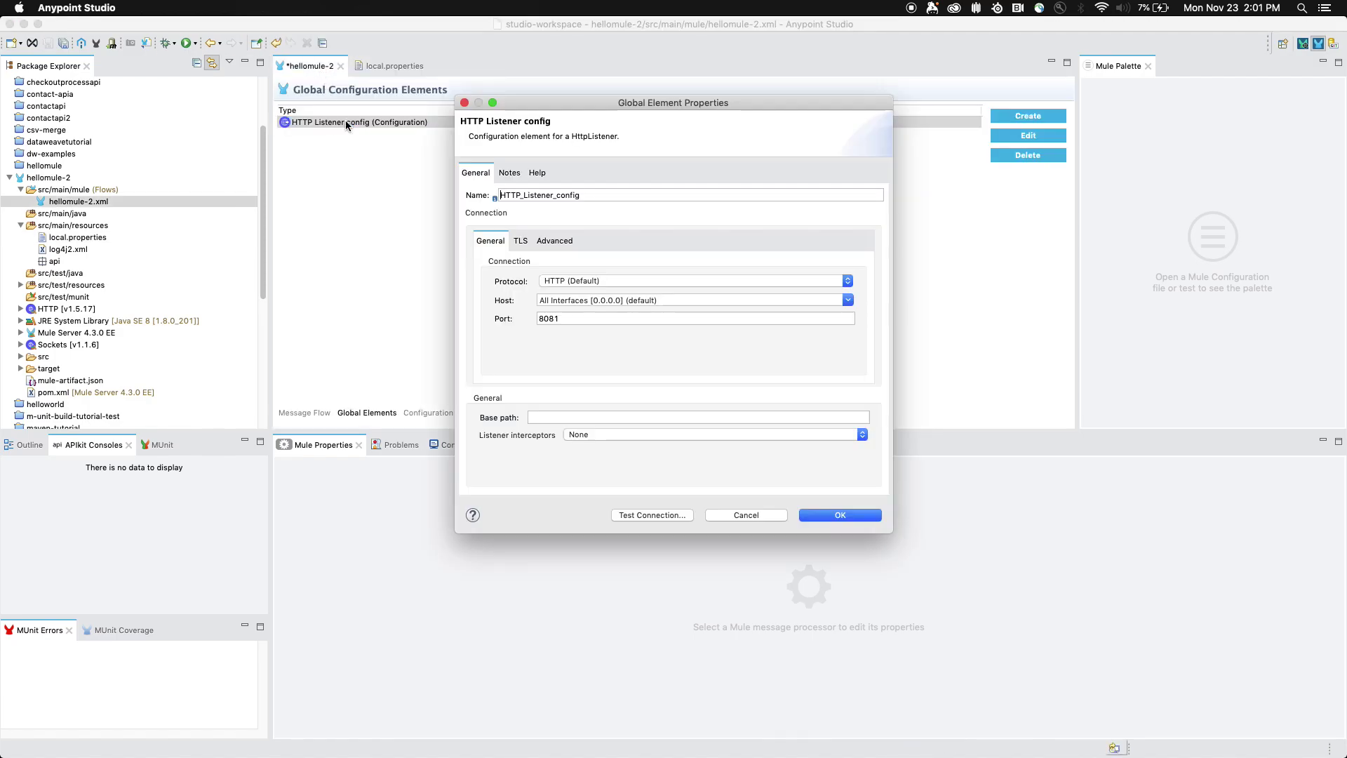
{"action": "left_click", "coordinate": [578, 280]}
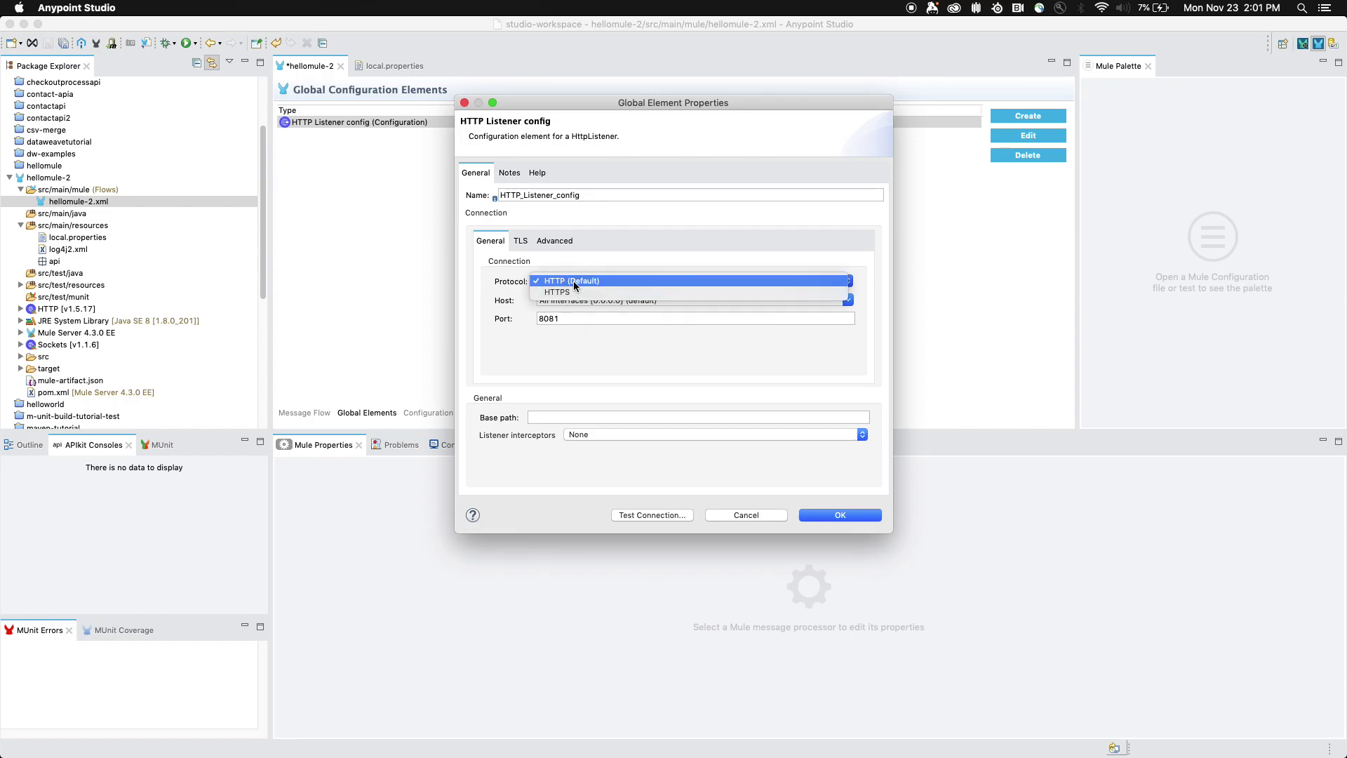
{"action": "left_click", "coordinate": [579, 292]}
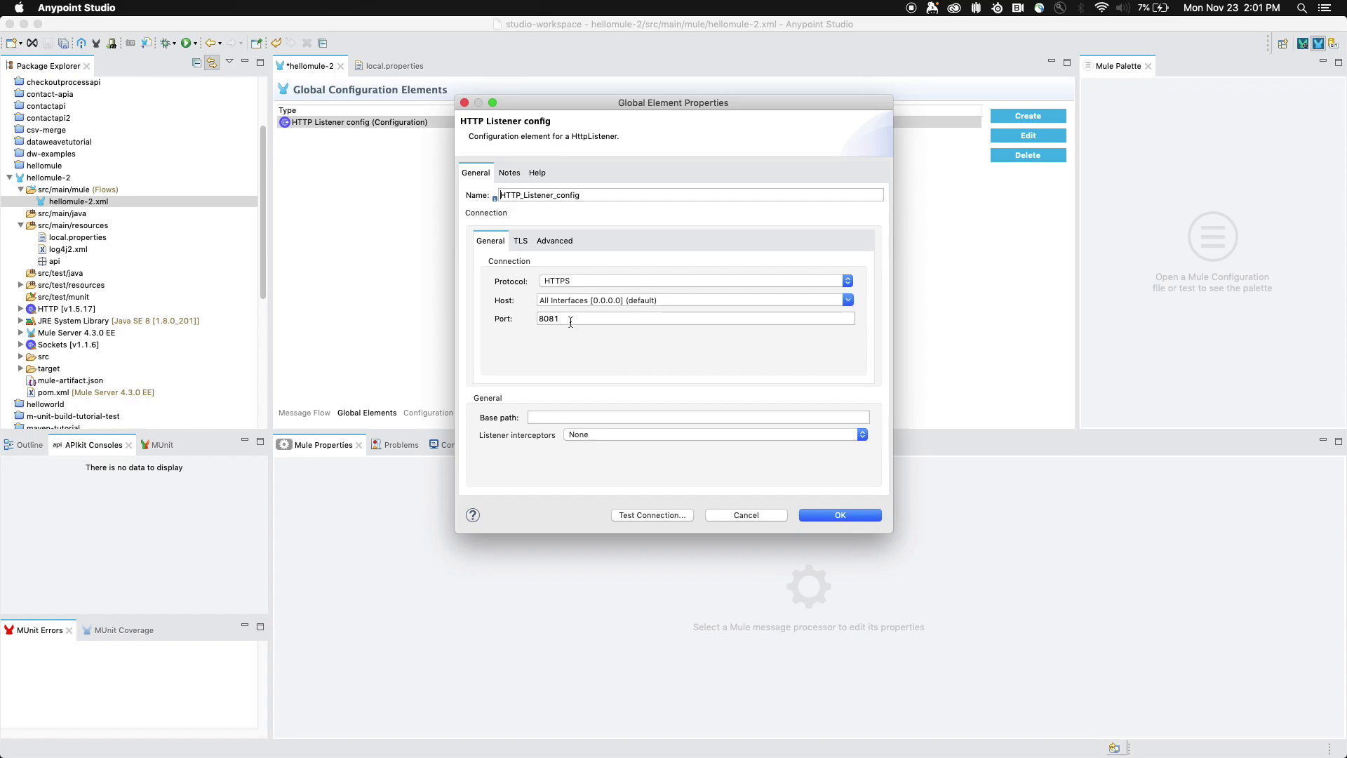
{"action": "double_click", "coordinate": [544, 318]}
{"action": "type", "text": "${https.port"}
{"action": "left_click", "coordinate": [658, 515]}
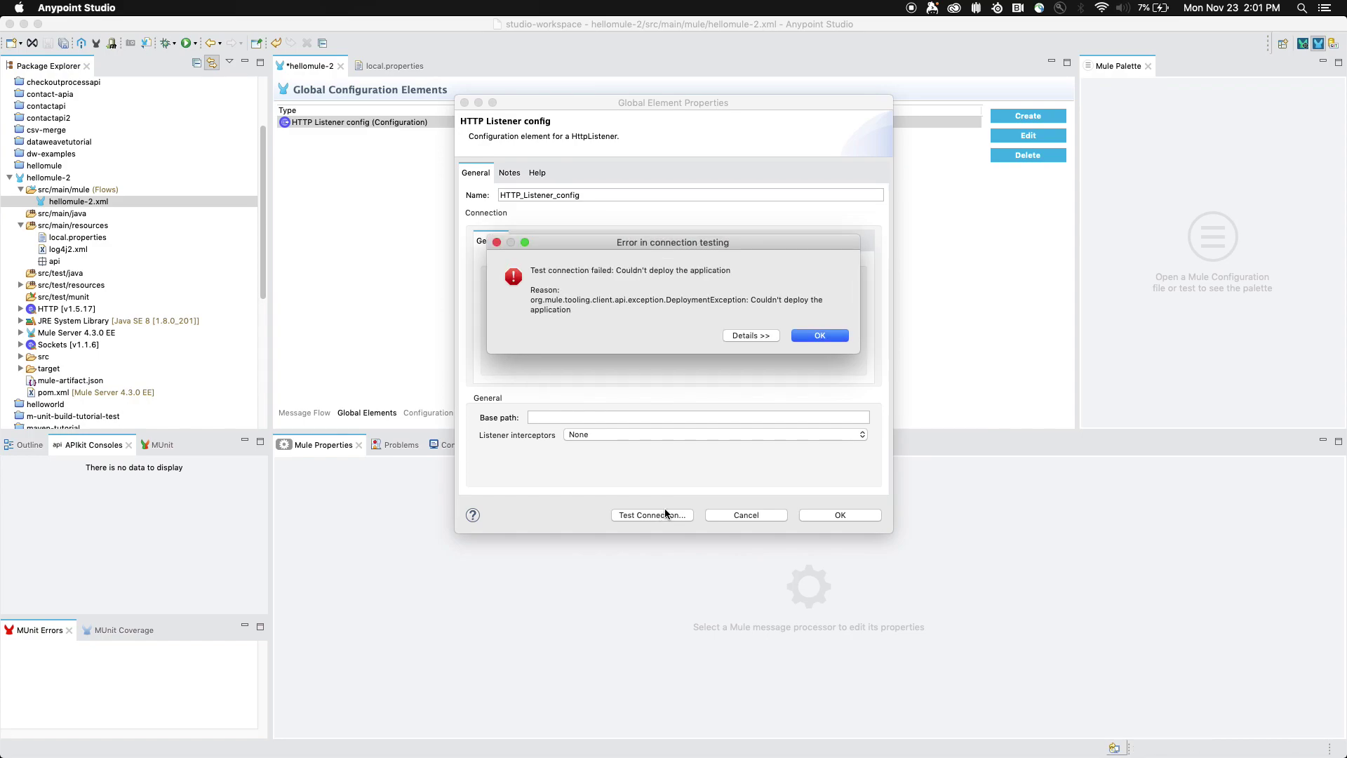
{"action": "left_click", "coordinate": [831, 335]}
{"action": "left_click", "coordinate": [844, 522]}
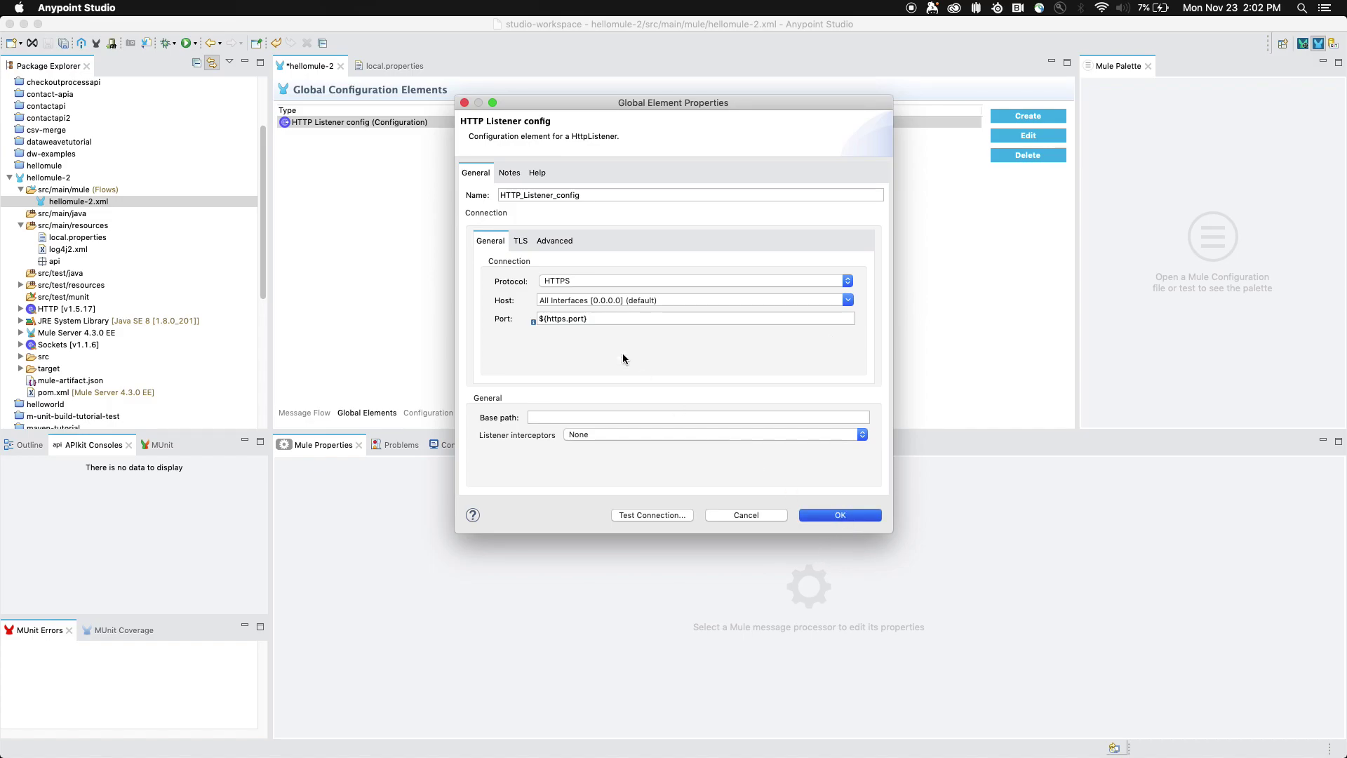
- Create a Configuration properties global element whose file is local.properties
{"action": "left_click", "coordinate": [1016, 118]}
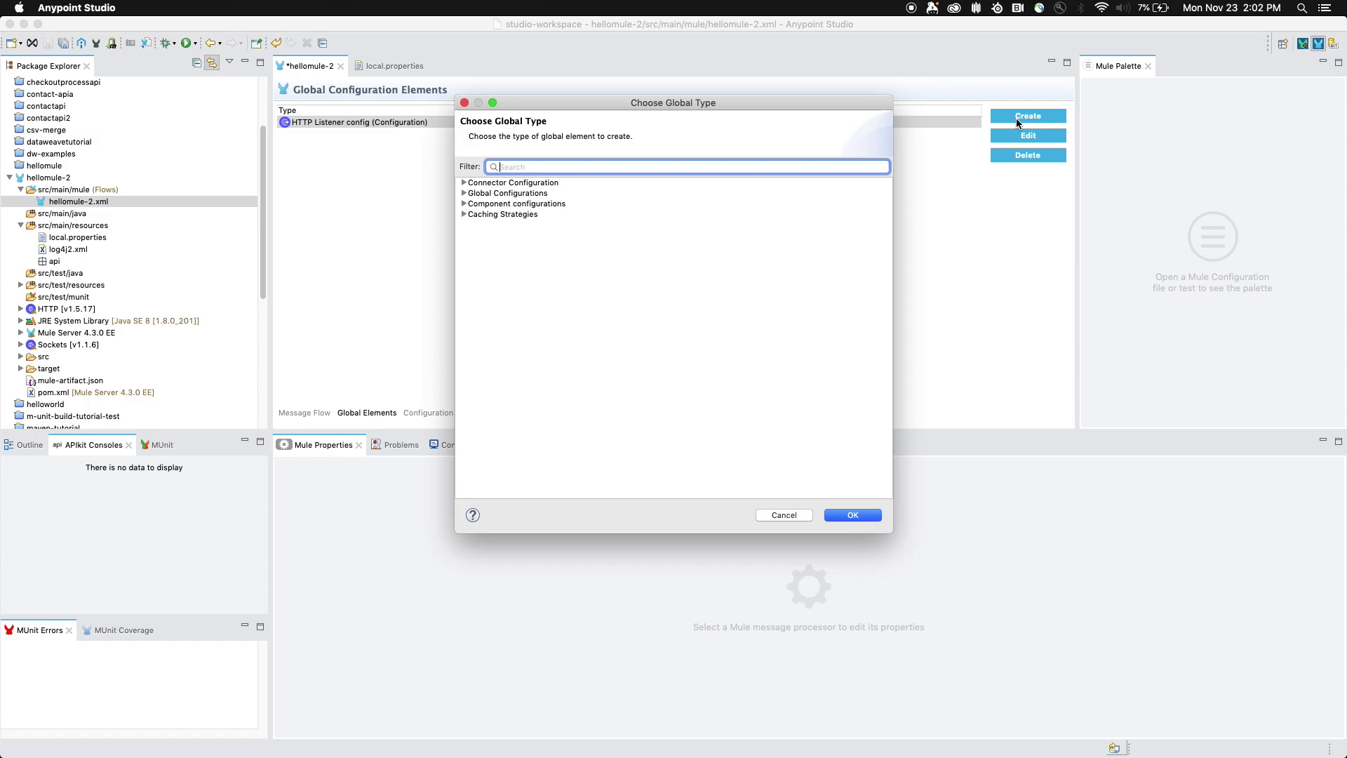
{"action": "left_click", "coordinate": [463, 183]}
{"action": "left_click", "coordinate": [464, 243]}
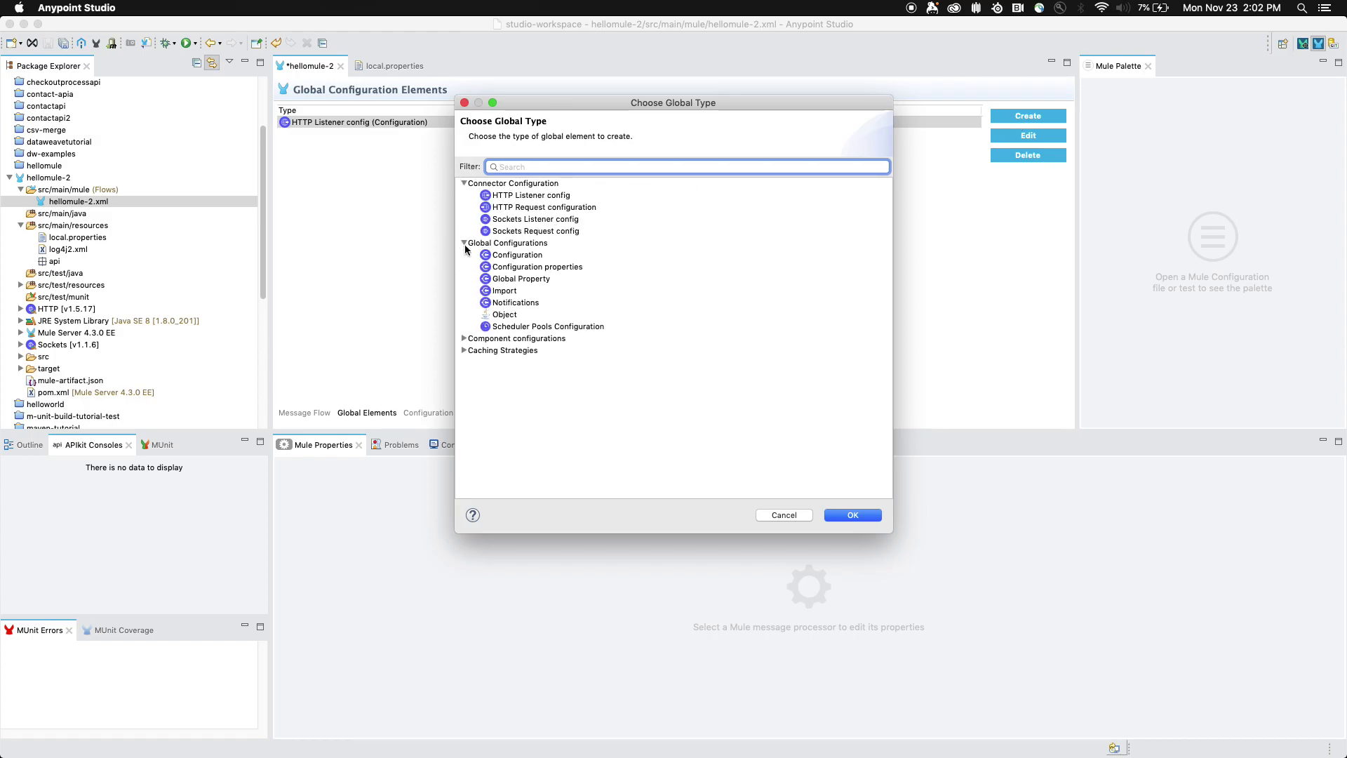
{"action": "double_click", "coordinate": [520, 267]}
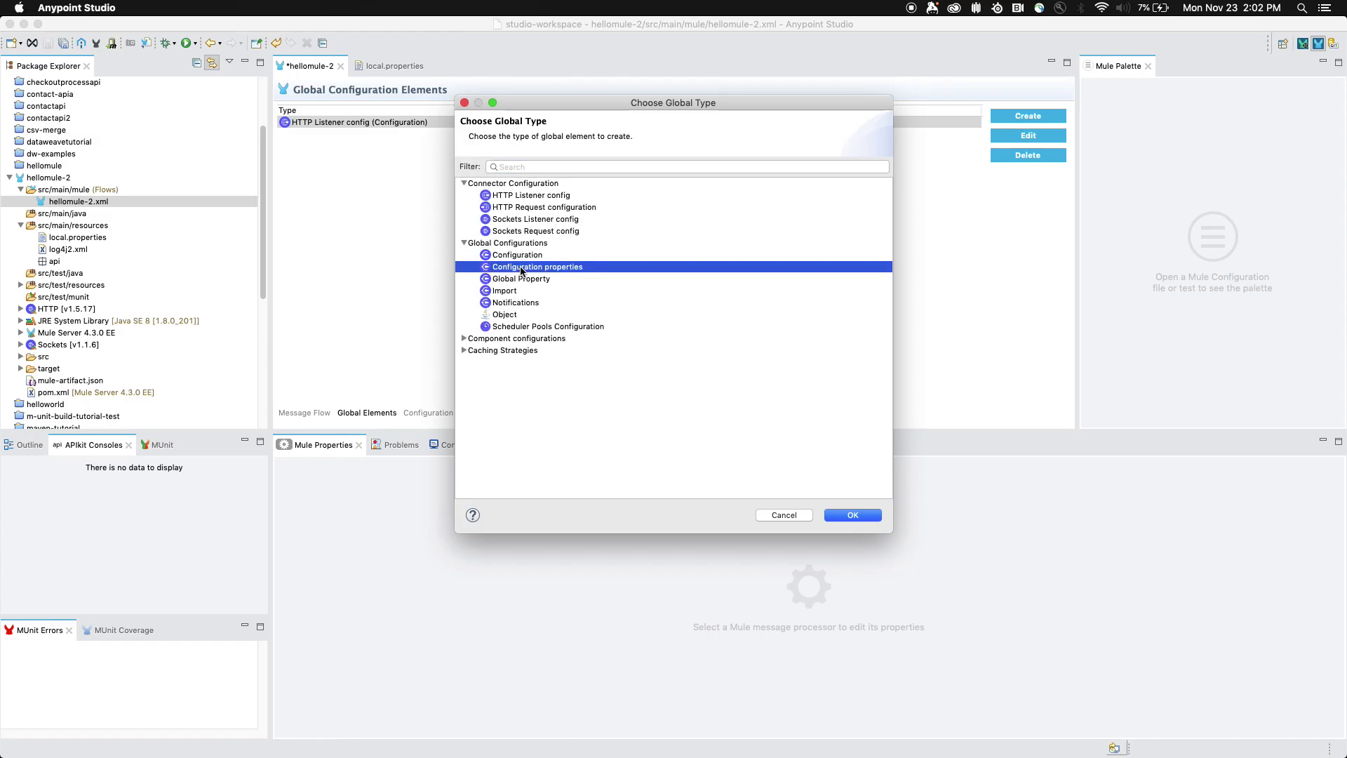
{"action": "left_click", "coordinate": [854, 215]}
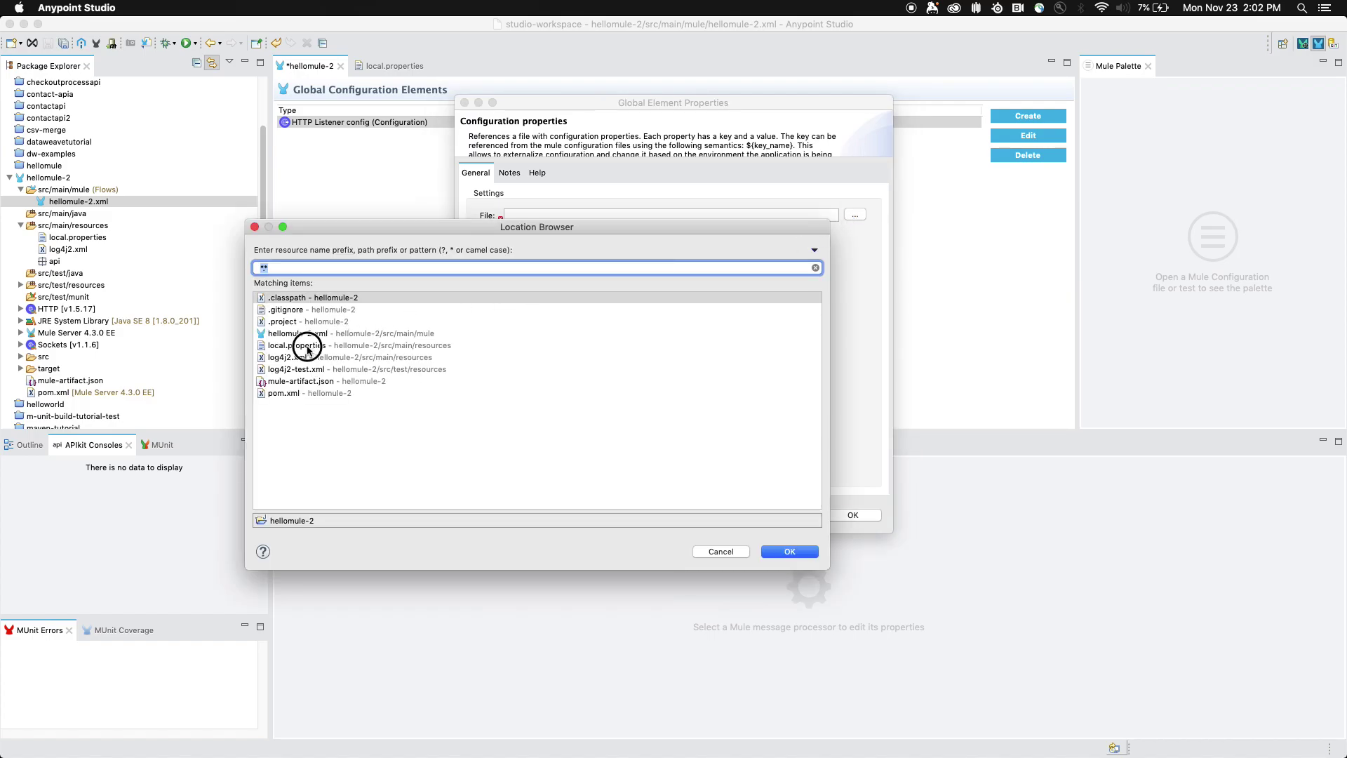
{"action": "double_click", "coordinate": [300, 346]}
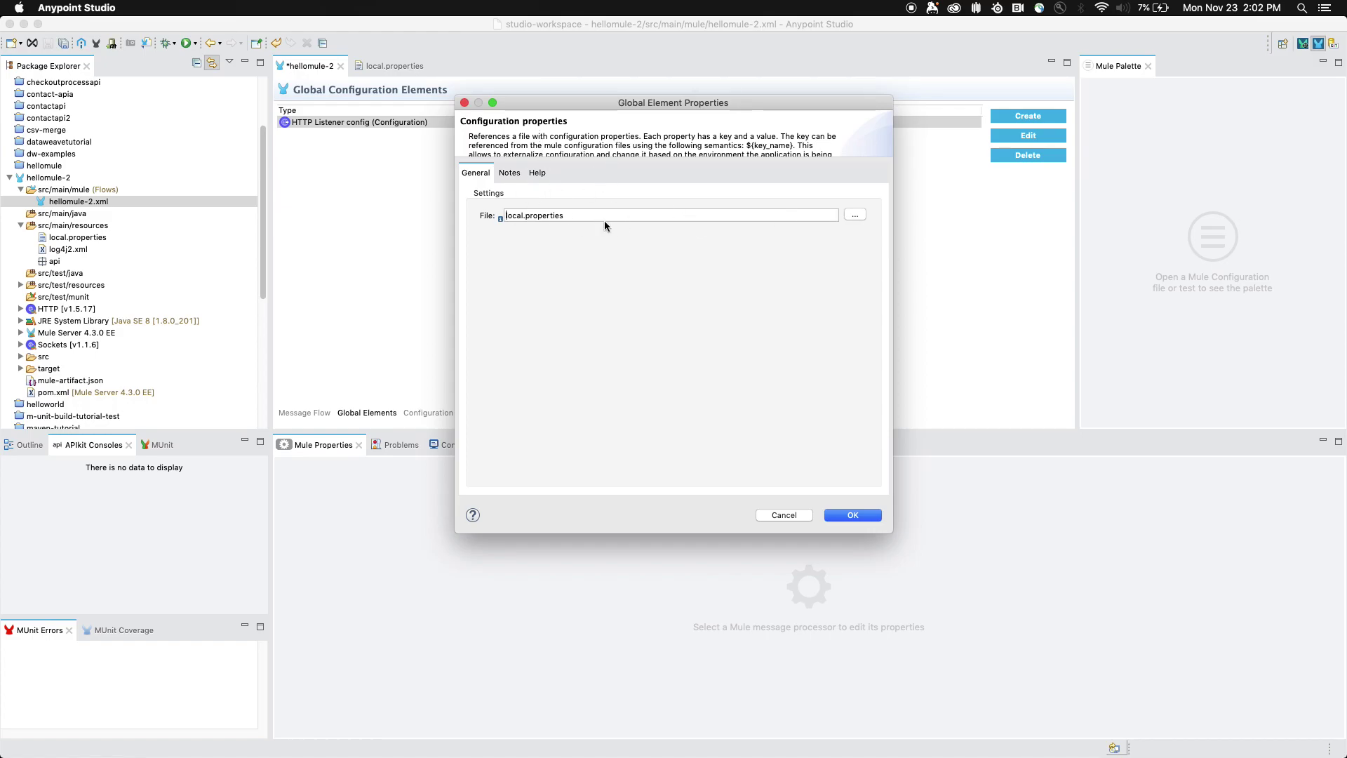
{"action": "left_click", "coordinate": [855, 515]}
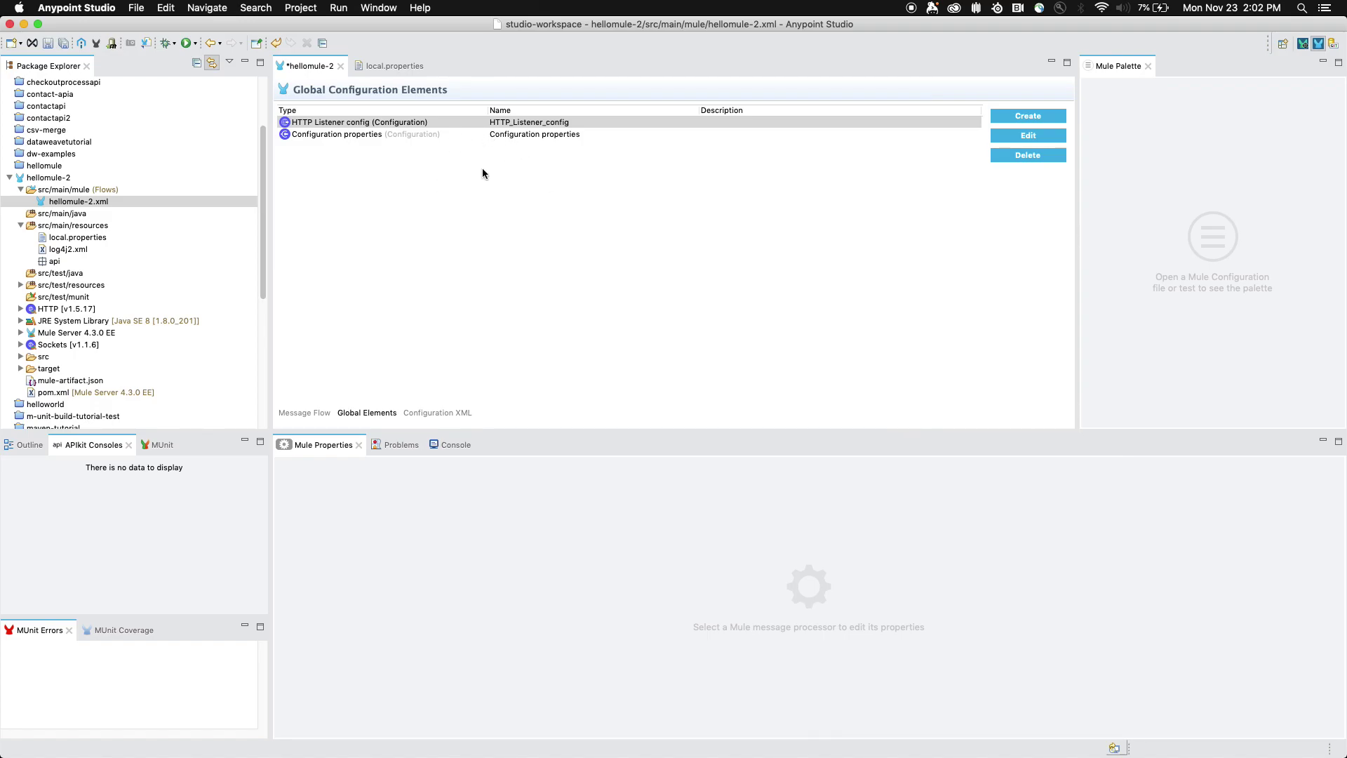
- Retest the HTTP listener connection and dismiss the missing TLS context error
{"action": "double_click", "coordinate": [456, 125]}
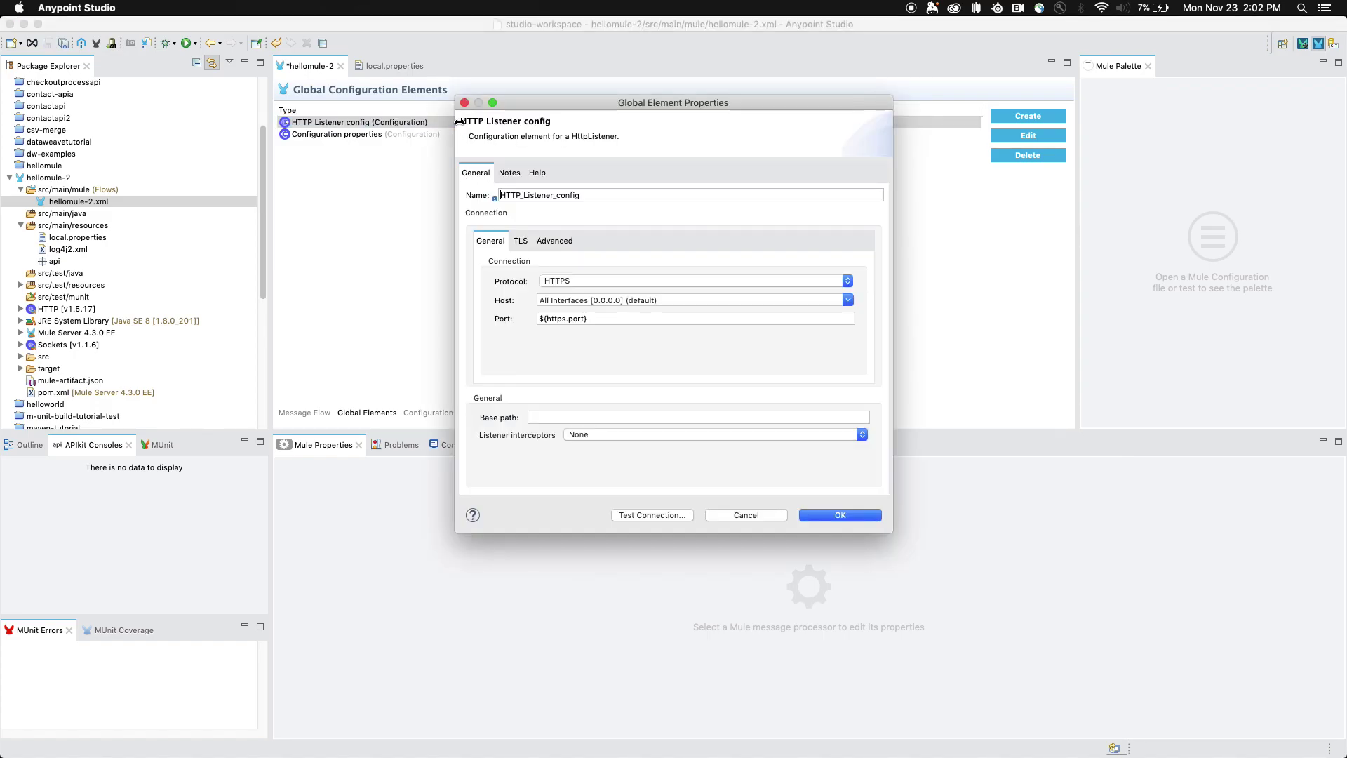
{"action": "left_click", "coordinate": [677, 517]}
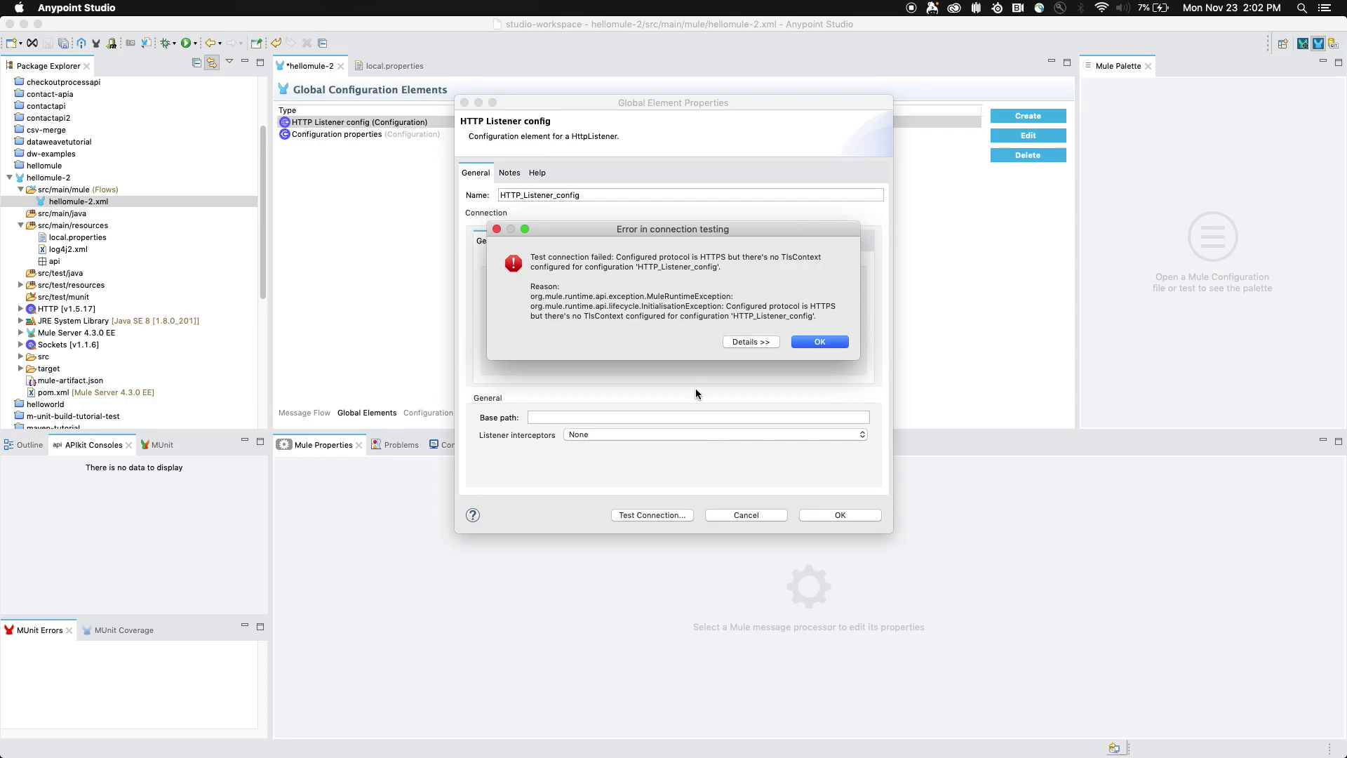
{"action": "left_click", "coordinate": [821, 343]}
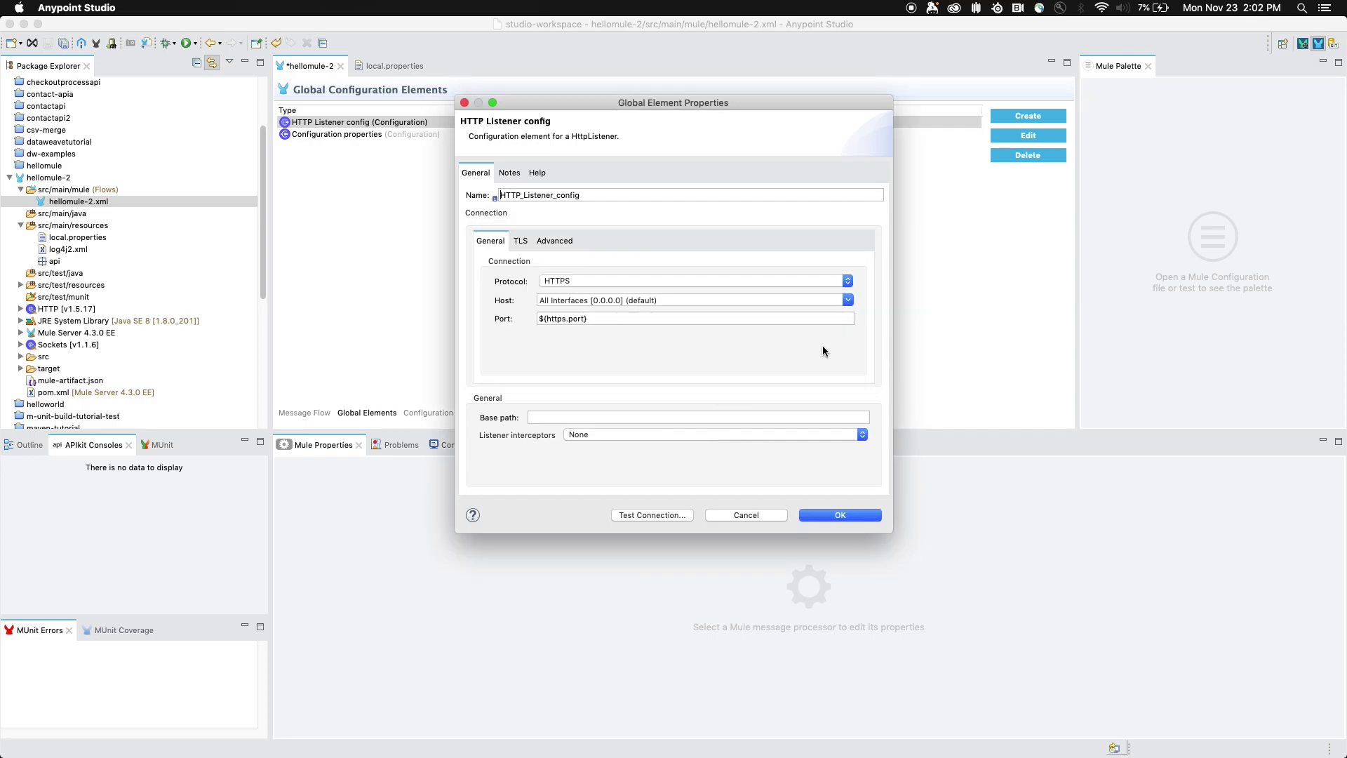
- Set the listener's TLS Configuration to Edit inline, then switch to Terminal
{"action": "left_click", "coordinate": [521, 241]}
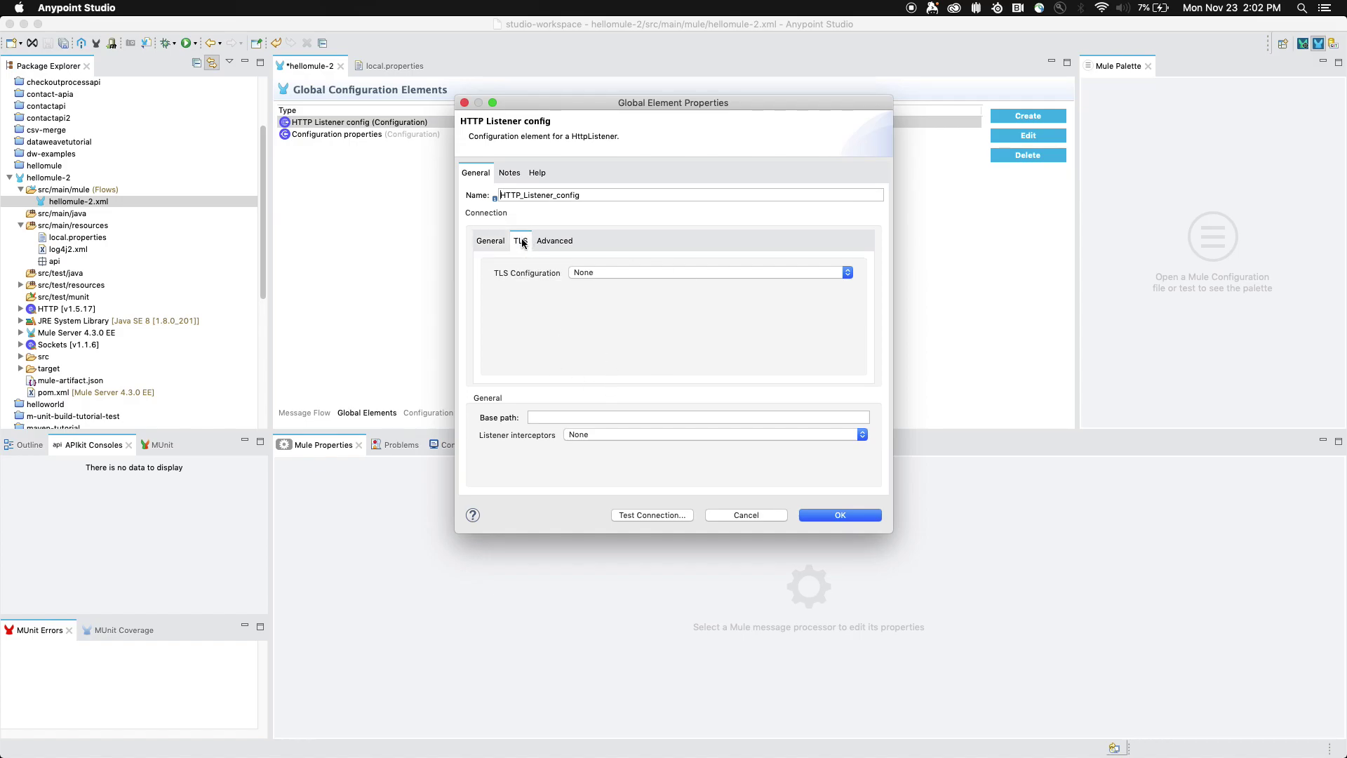
{"action": "left_click", "coordinate": [612, 274]}
{"action": "left_click", "coordinate": [614, 292]}
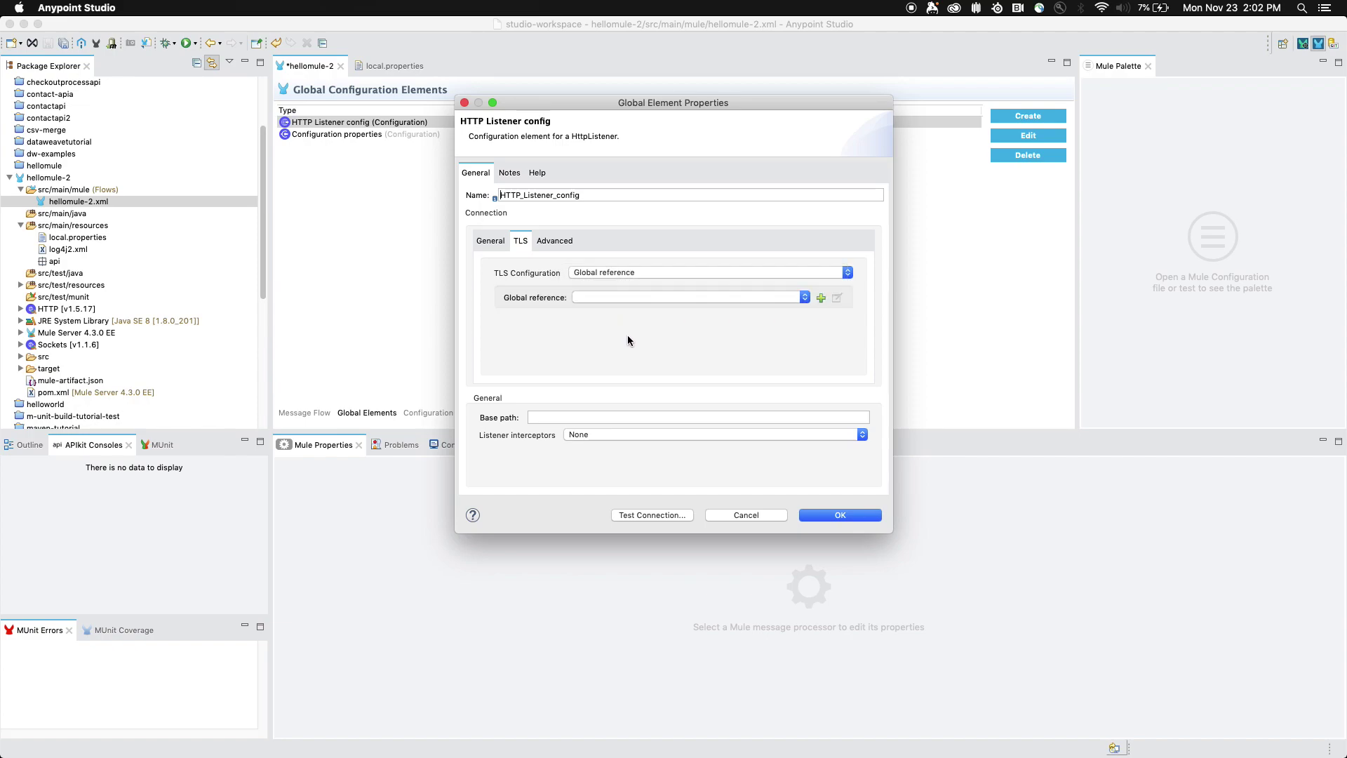
{"action": "left_click", "coordinate": [613, 275]}
{"action": "left_click", "coordinate": [628, 285]}
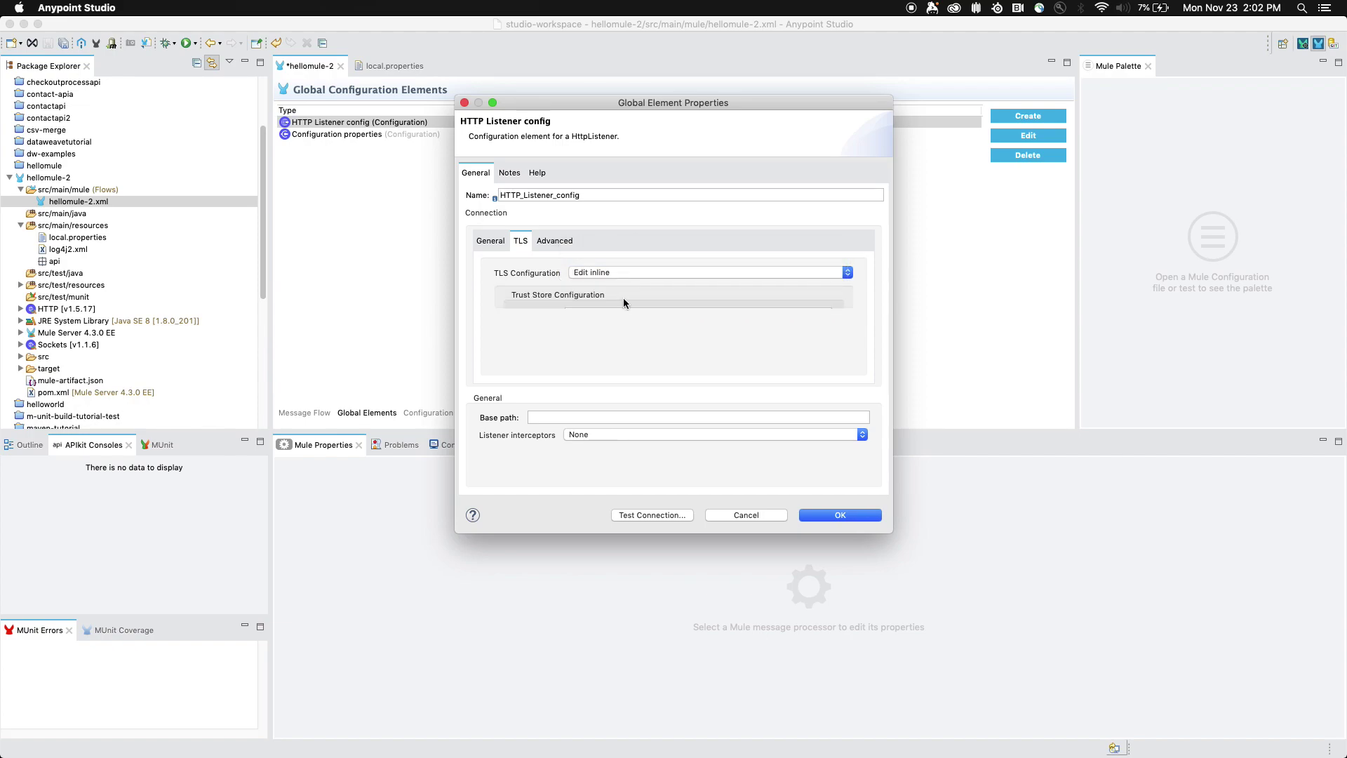
{"action": "scroll", "coordinate": [620, 381], "scroll_direction": "down", "scroll_amount": 3}
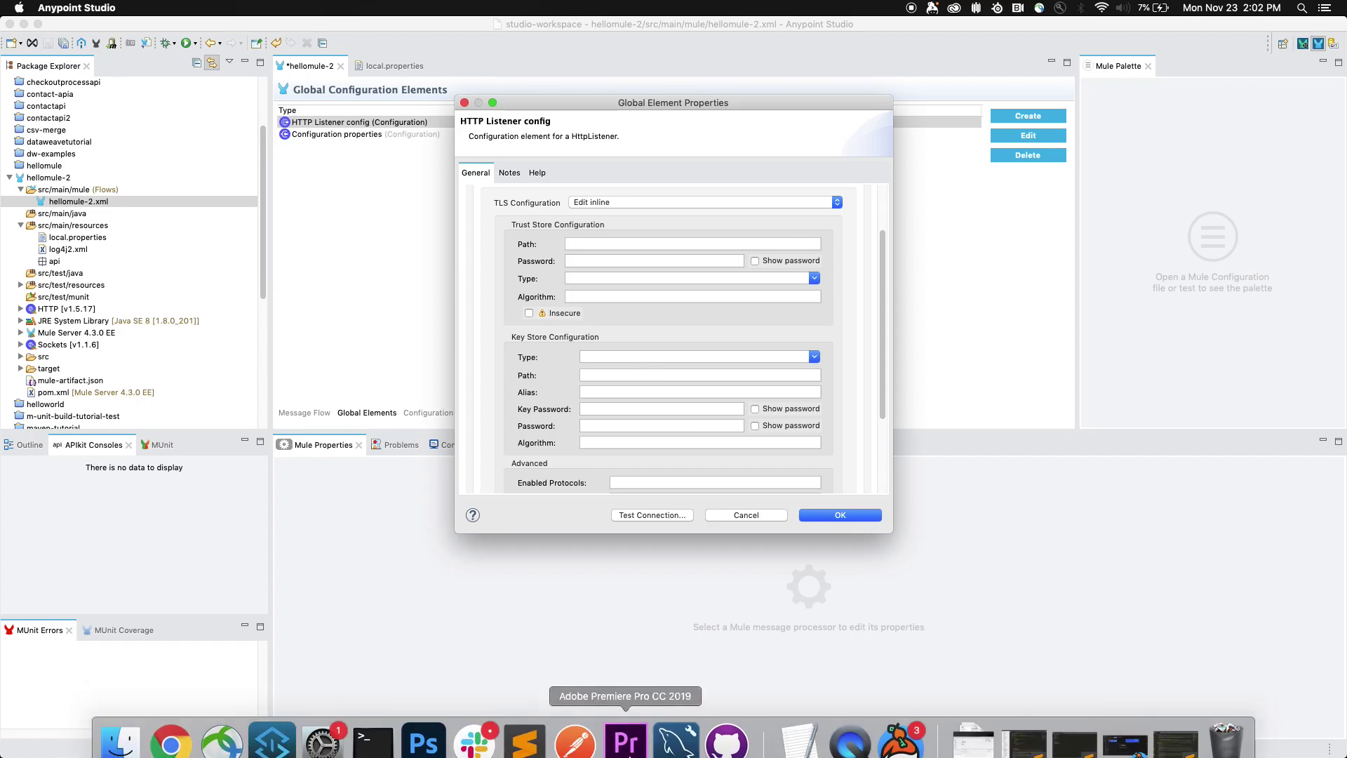
{"action": "left_click", "coordinate": [372, 742]}
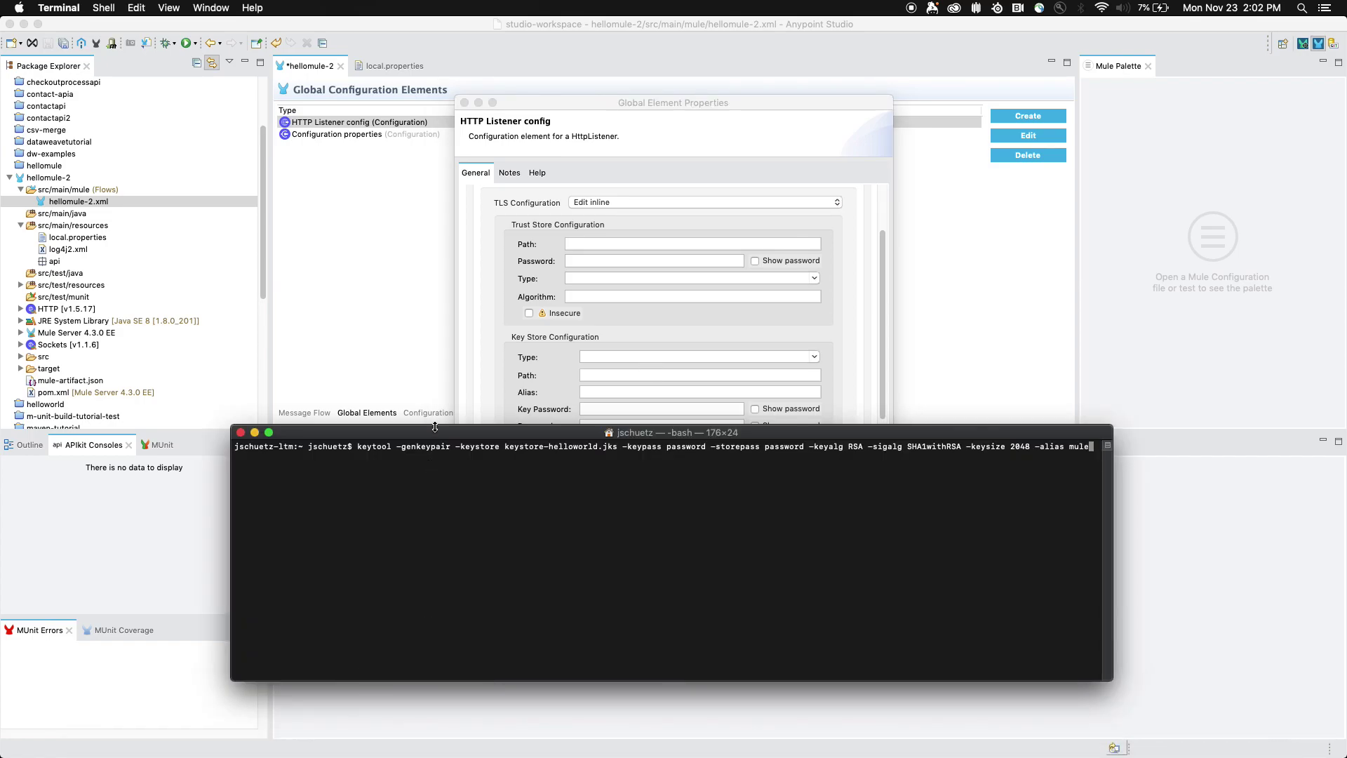
- Run the keytool -genkeypair command that creates keystore-helloworld.jks with alias mule
{"action": "left_click_drag", "start_coordinate": [435, 426], "coordinate": [432, 368]}
{"action": "left_click_drag", "start_coordinate": [358, 388], "coordinate": [850, 388]}
{"action": "left_click", "coordinate": [851, 388]}
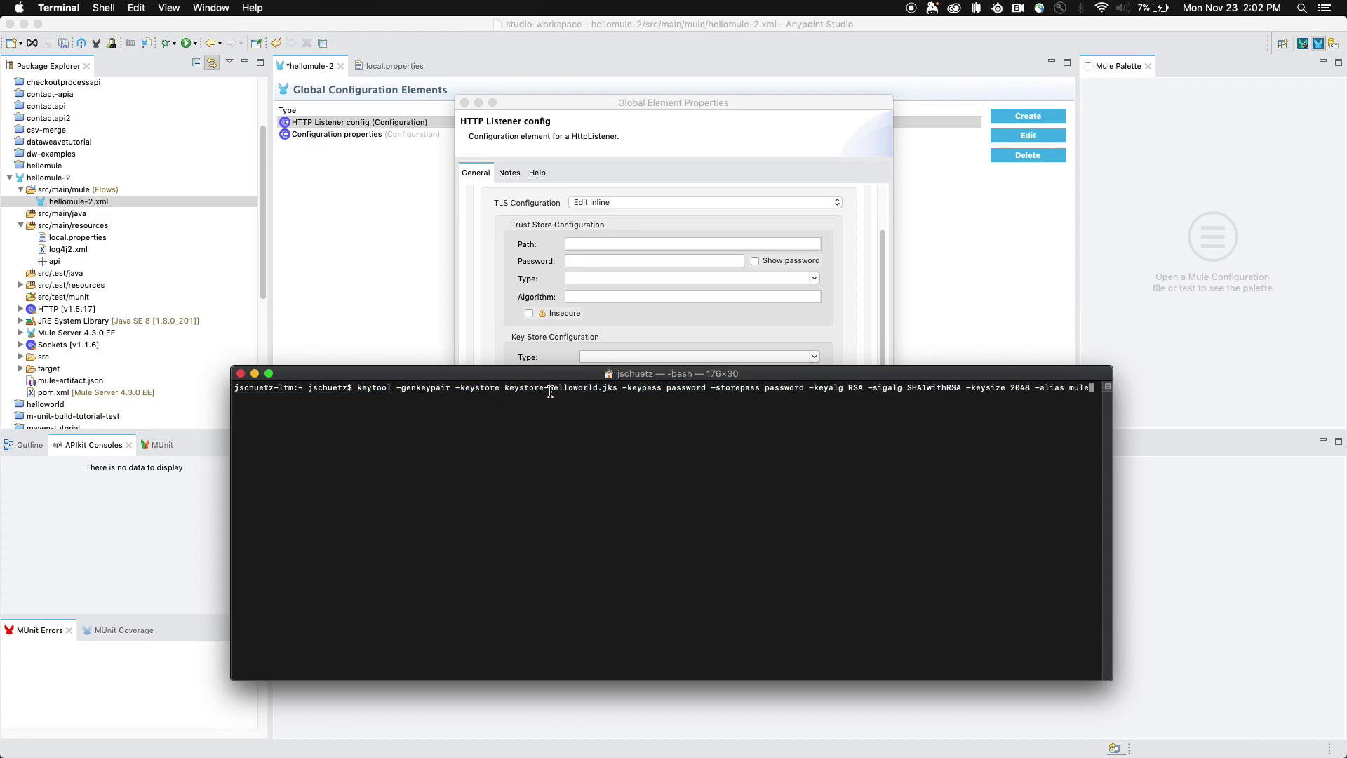
{"action": "left_click_drag", "start_coordinate": [508, 390], "coordinate": [617, 391]}
{"action": "left_click", "coordinate": [621, 390]}
{"action": "key", "text": "Return"}
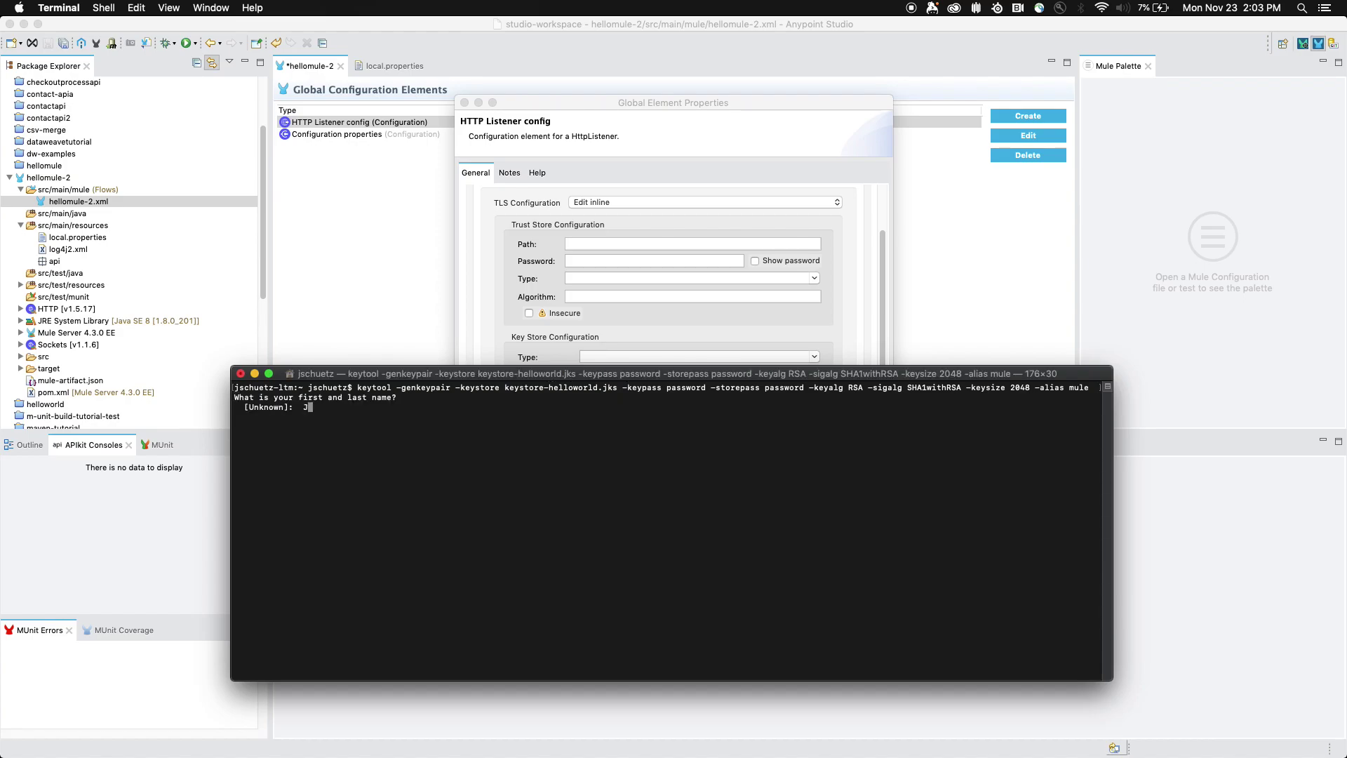
- Answer the certificate prompts with a name, MuleSoft, MuleSoft, San Francisco, CA, US, and confirm Yes
{"action": "key", "text": "Return"}
{"action": "type", "text": "MuleSoft"}
{"action": "key", "text": "Return"}
{"action": "type", "text": "MuleSoft"}
{"action": "key", "text": "Return"}
{"action": "type", "text": "San Francisc"}
{"action": "type", "text": "o"}
{"action": "key", "text": "Return"}
{"action": "type", "text": "CA"}
{"action": "key", "text": "Return"}
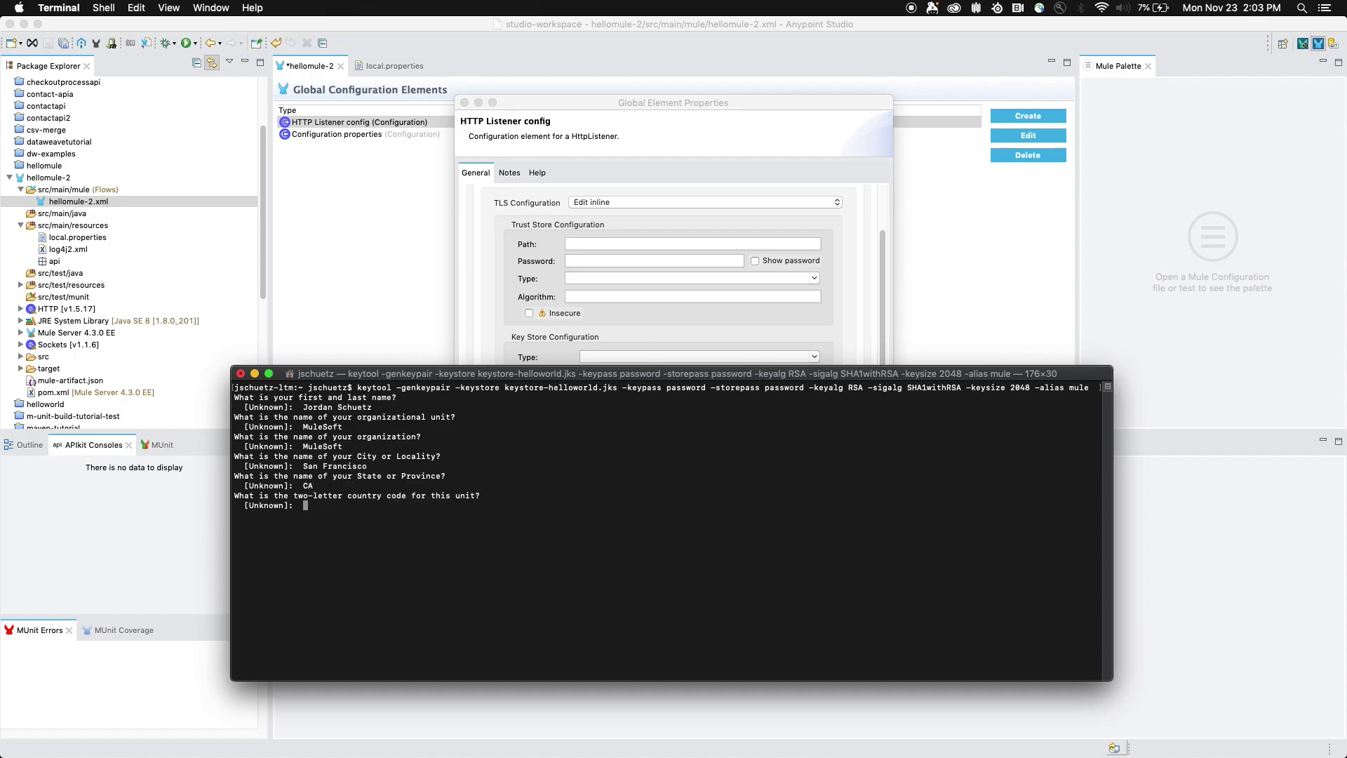
{"action": "type", "text": "US"}
{"action": "key", "text": "Return"}
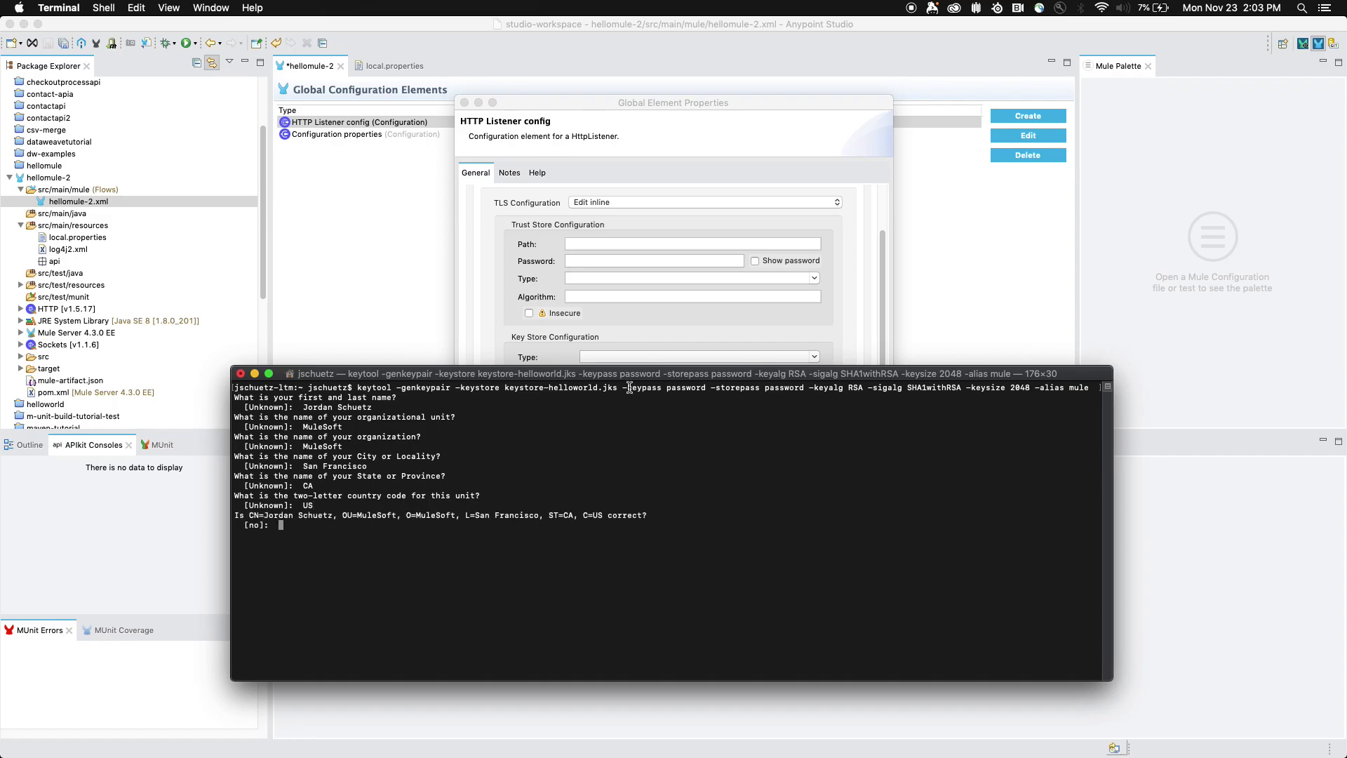
{"action": "type", "text": "Yes"}
{"action": "key", "text": "Return"}
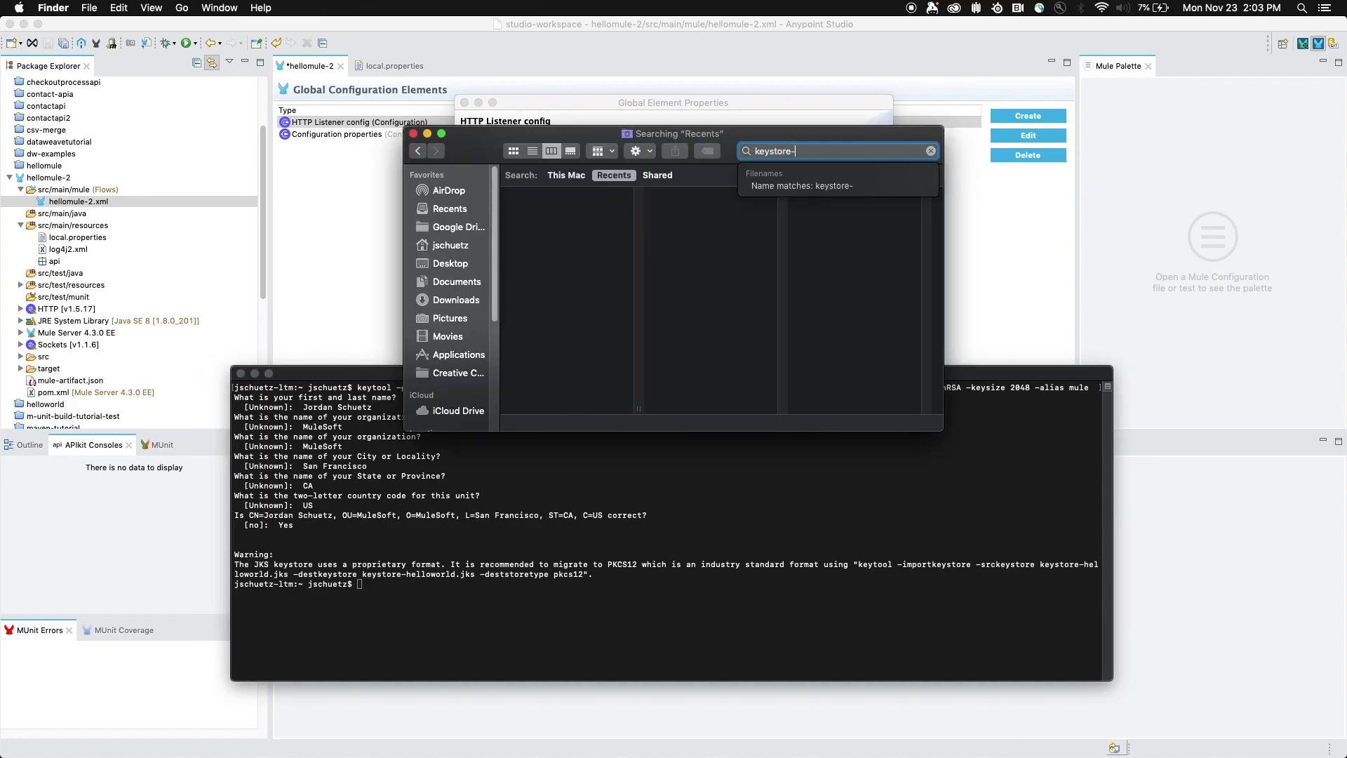
- Search This Mac in Finder for helloworld and select keystore-helloworld.jks
{"action": "type", "text": "helloworld"}
{"action": "left_click", "coordinate": [574, 179]}
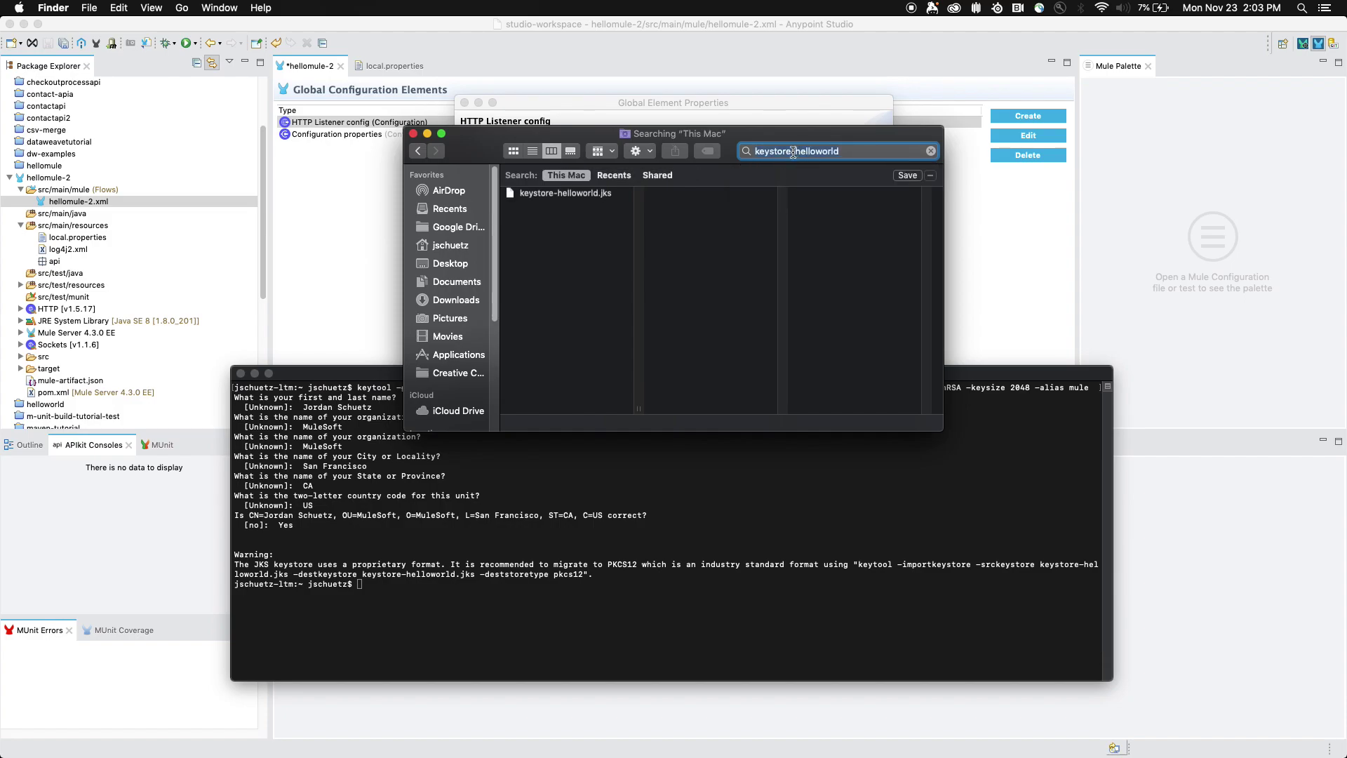
{"action": "left_click", "coordinate": [552, 194]}
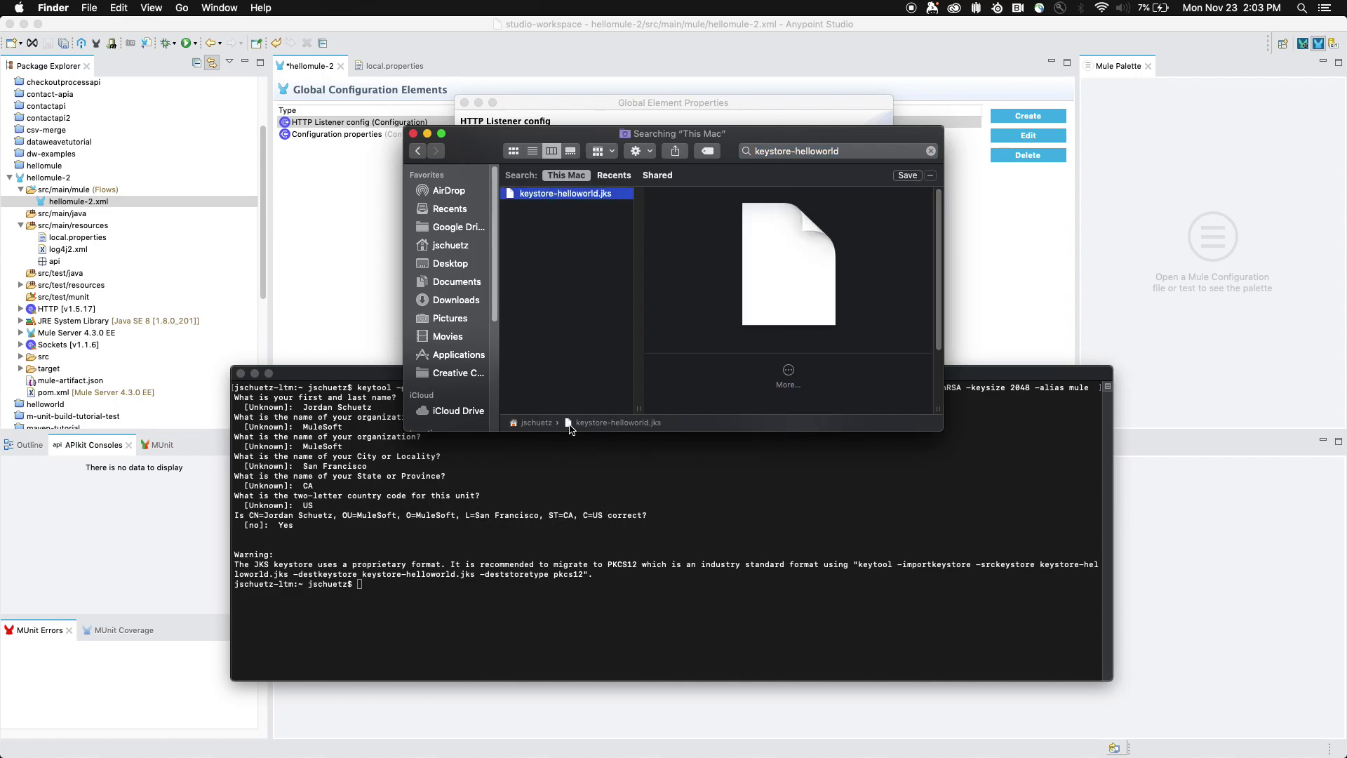
{"action": "left_click", "coordinate": [565, 195]}
- Copy keystore-helloworld.jks into hellomule-2's src/main/resources folder
{"action": "left_click_drag", "start_coordinate": [188, 238], "coordinate": [94, 231]}
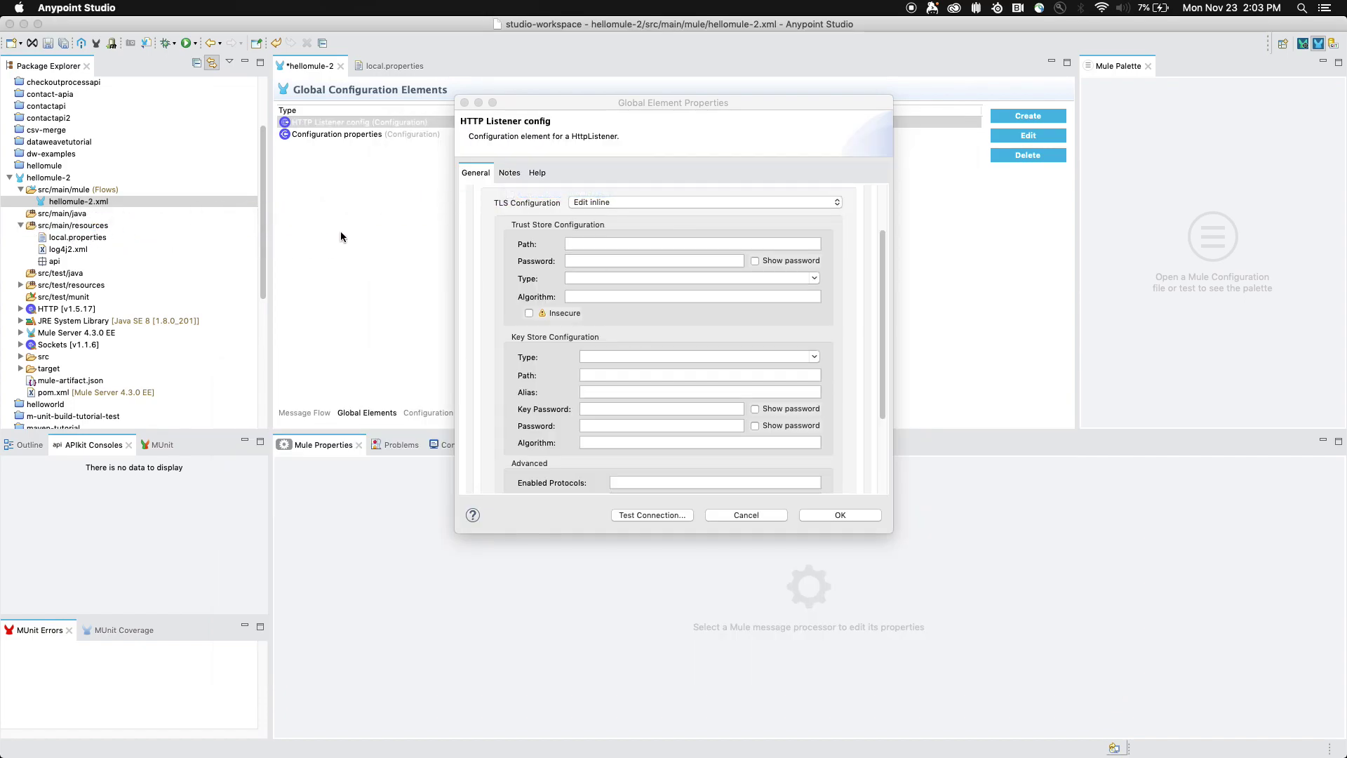
{"action": "left_click", "coordinate": [771, 514]}
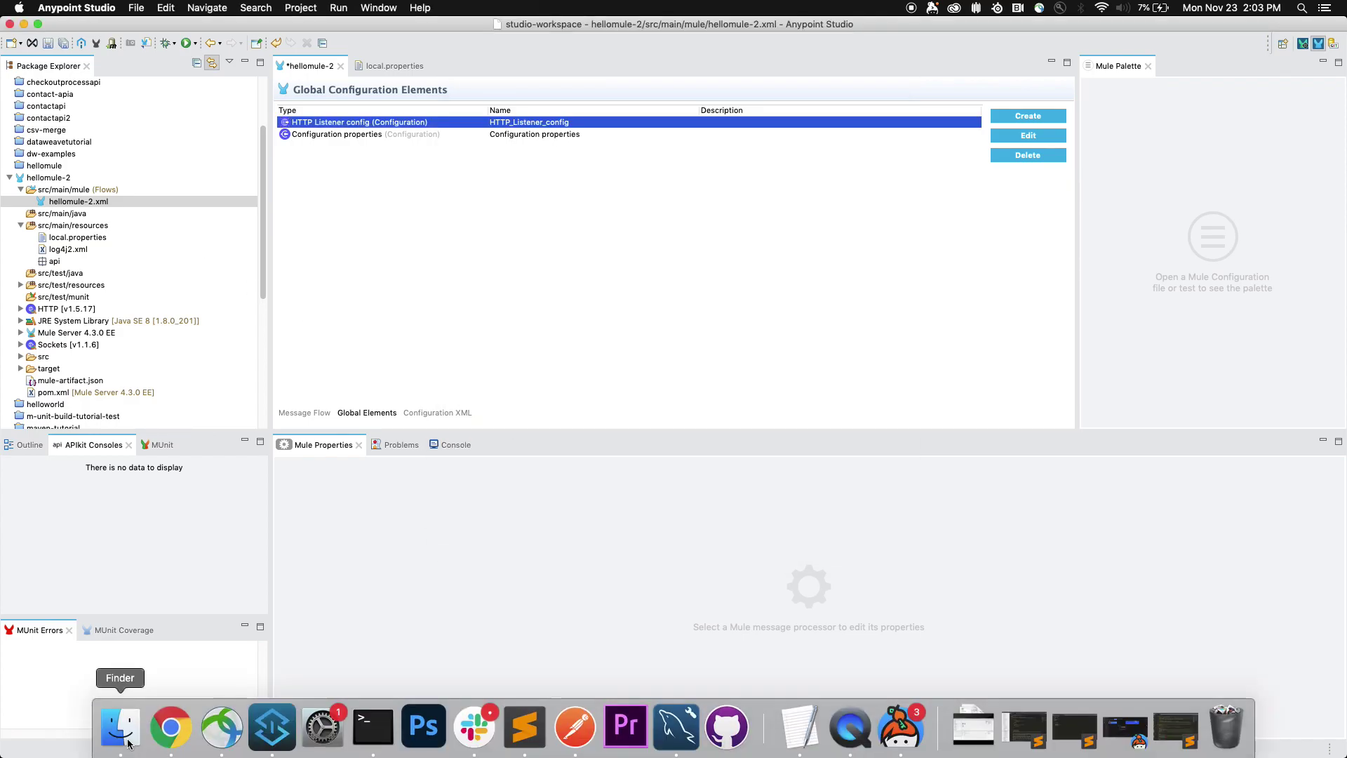
{"action": "left_click", "coordinate": [120, 748]}
{"action": "left_click_drag", "start_coordinate": [572, 197], "coordinate": [84, 232]}
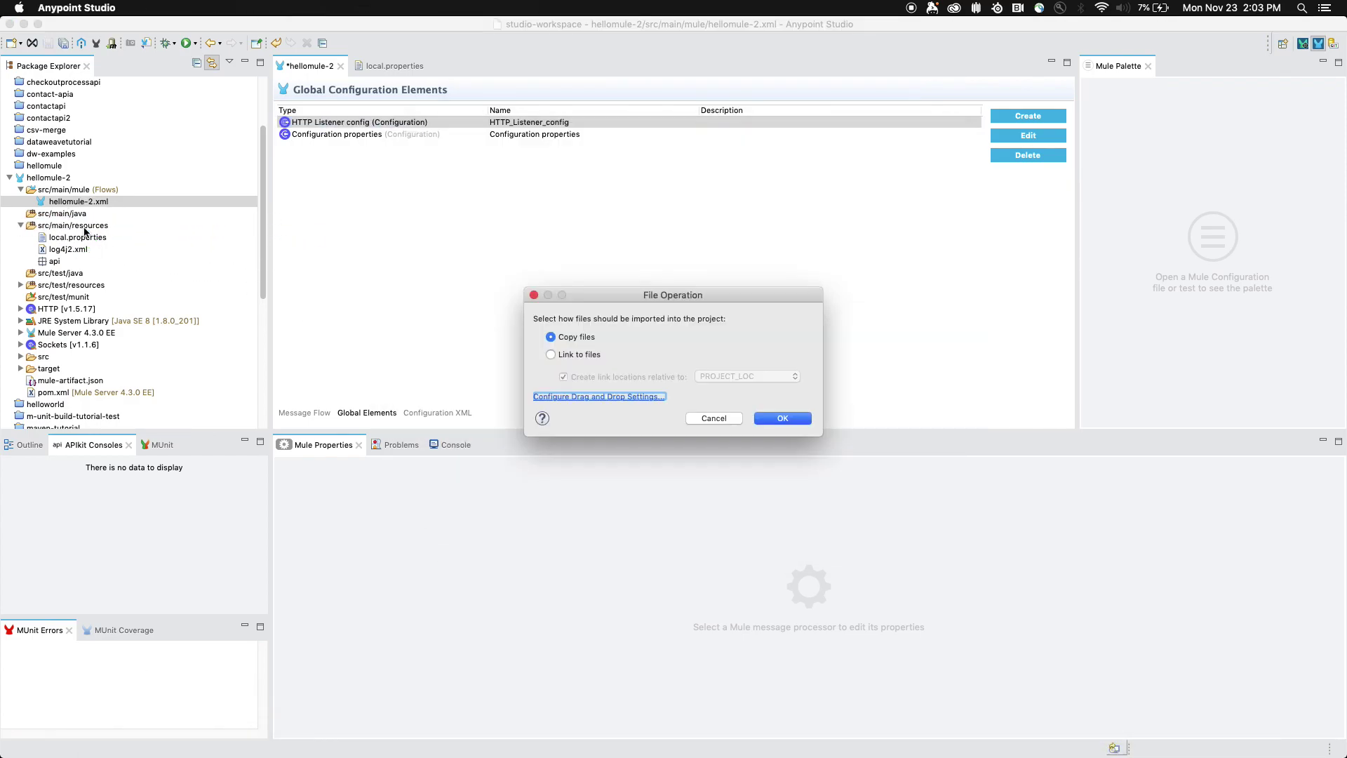
{"action": "left_click", "coordinate": [783, 419]}
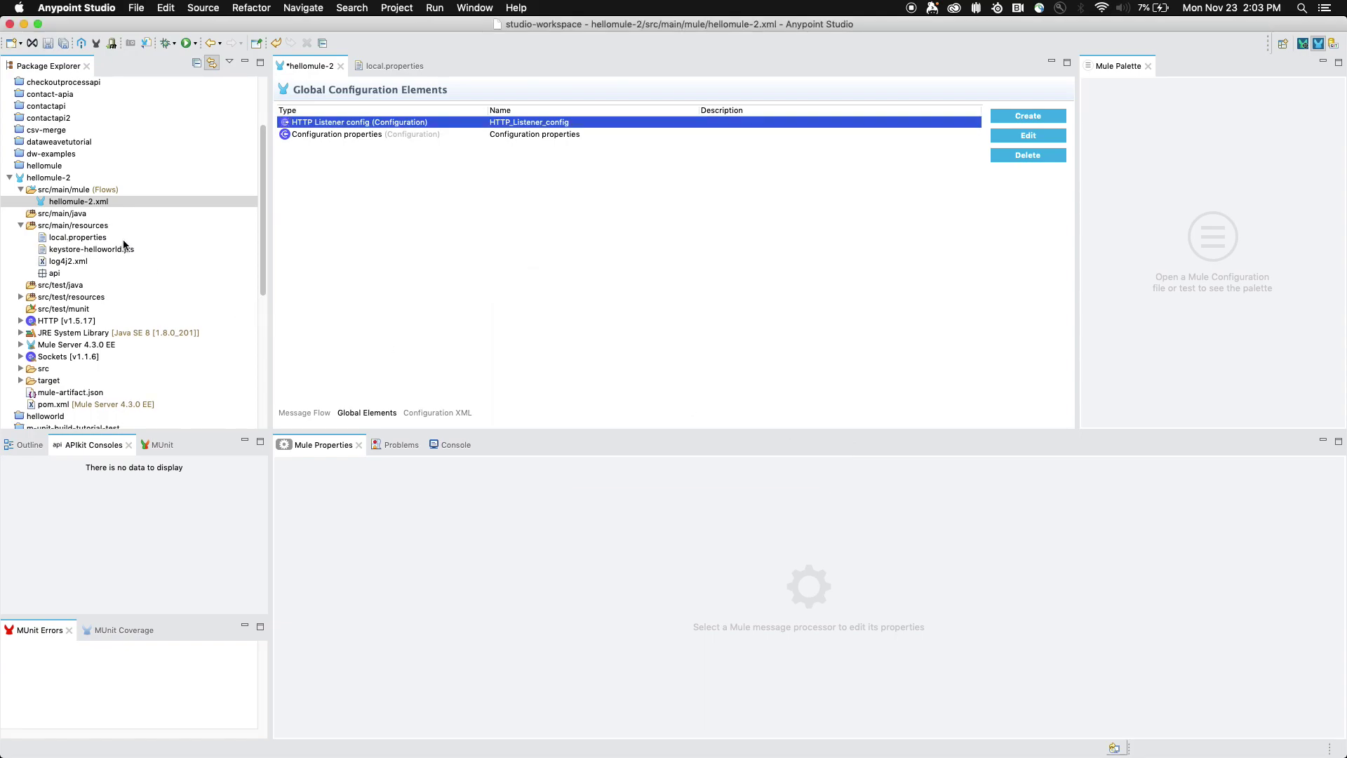
{"action": "left_click", "coordinate": [85, 253]}
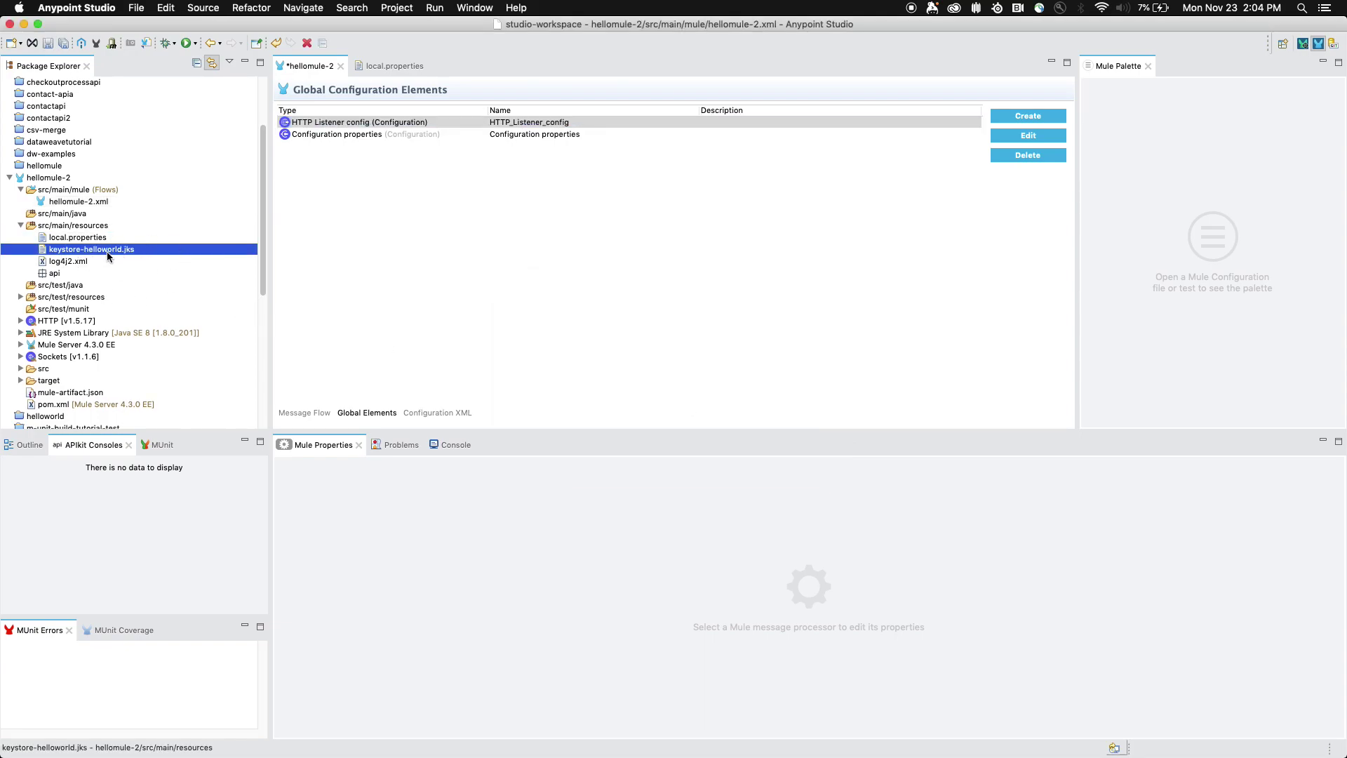
- Open the HTTP Listener config's TLS settings and choose Edit inline
{"action": "double_click", "coordinate": [416, 122]}
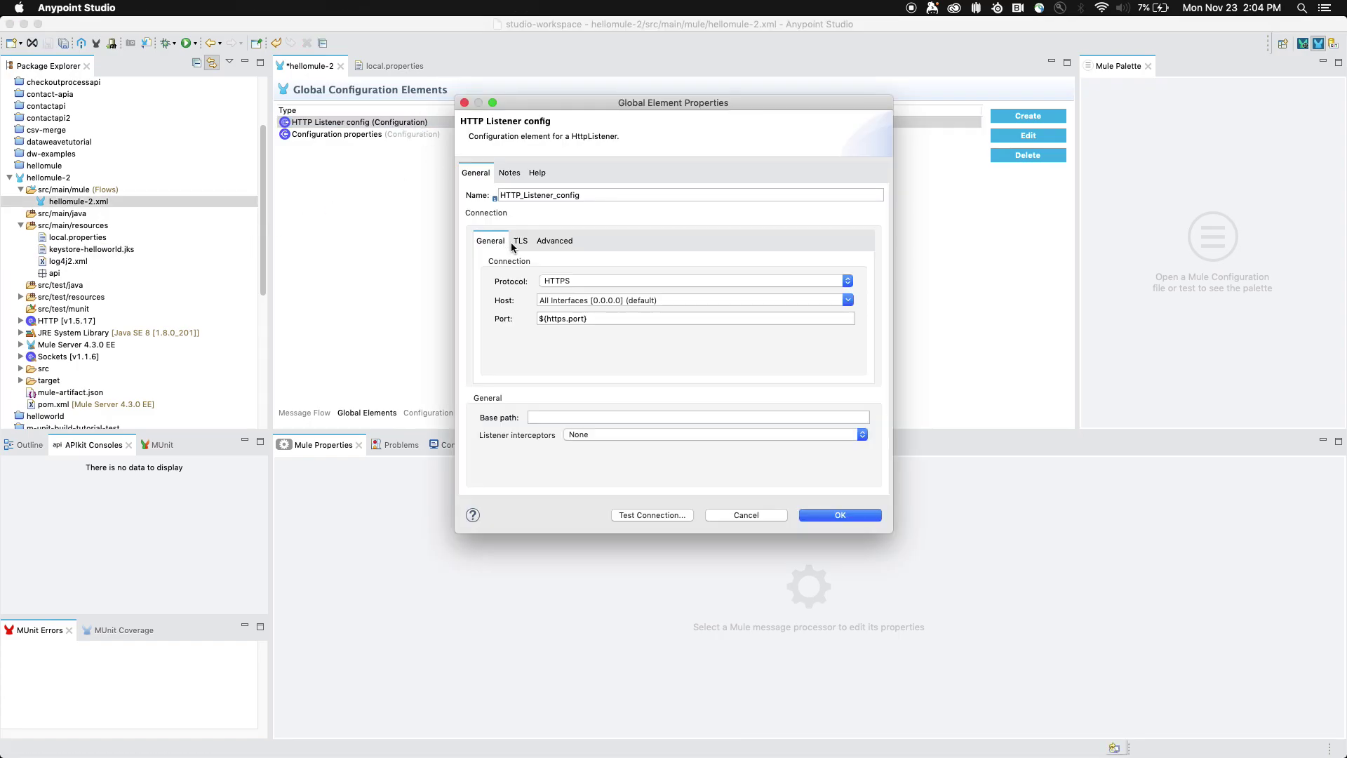
{"action": "left_click", "coordinate": [520, 241]}
{"action": "left_click", "coordinate": [593, 272]}
{"action": "left_click", "coordinate": [625, 284]}
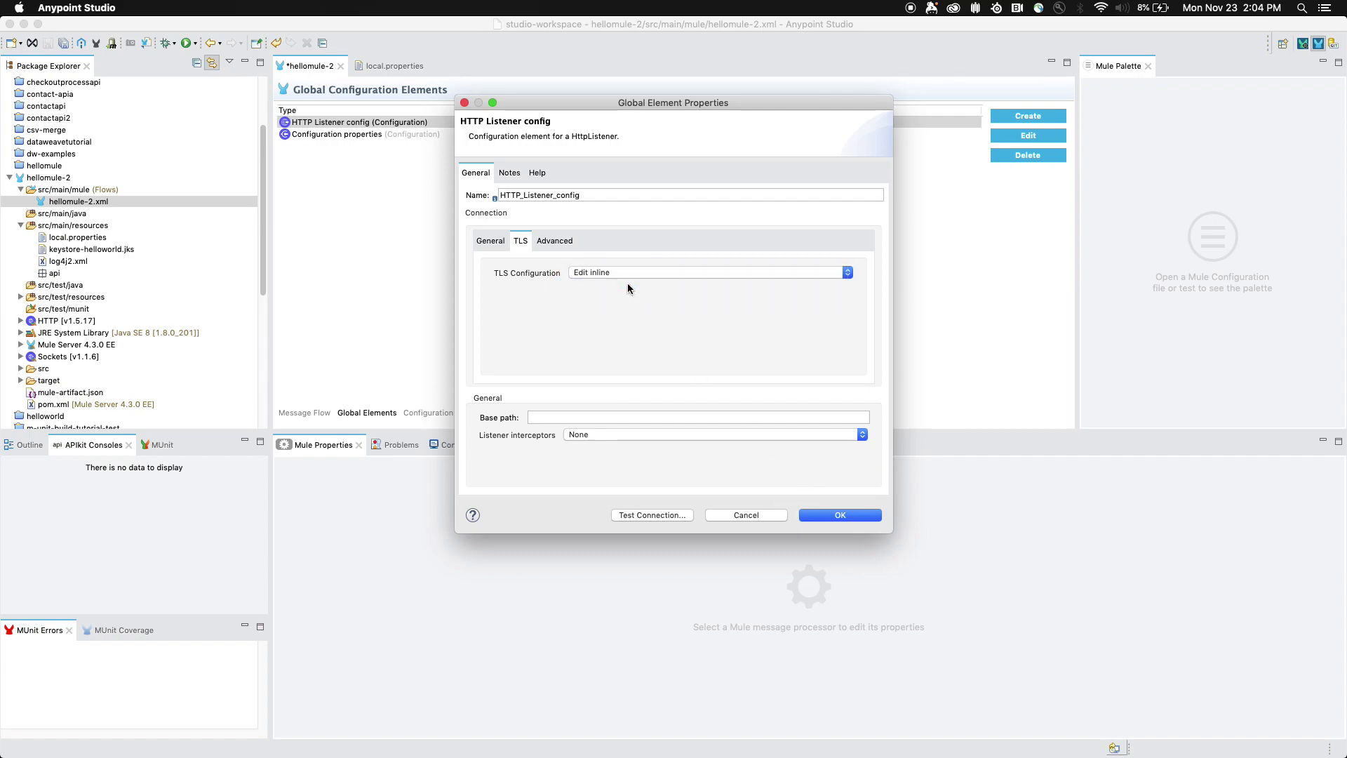
{"action": "scroll", "coordinate": [608, 334], "scroll_direction": "down", "scroll_amount": 3}
- Set the Key Store Path to keystore-helloworld.jks
{"action": "left_click", "coordinate": [645, 370]}
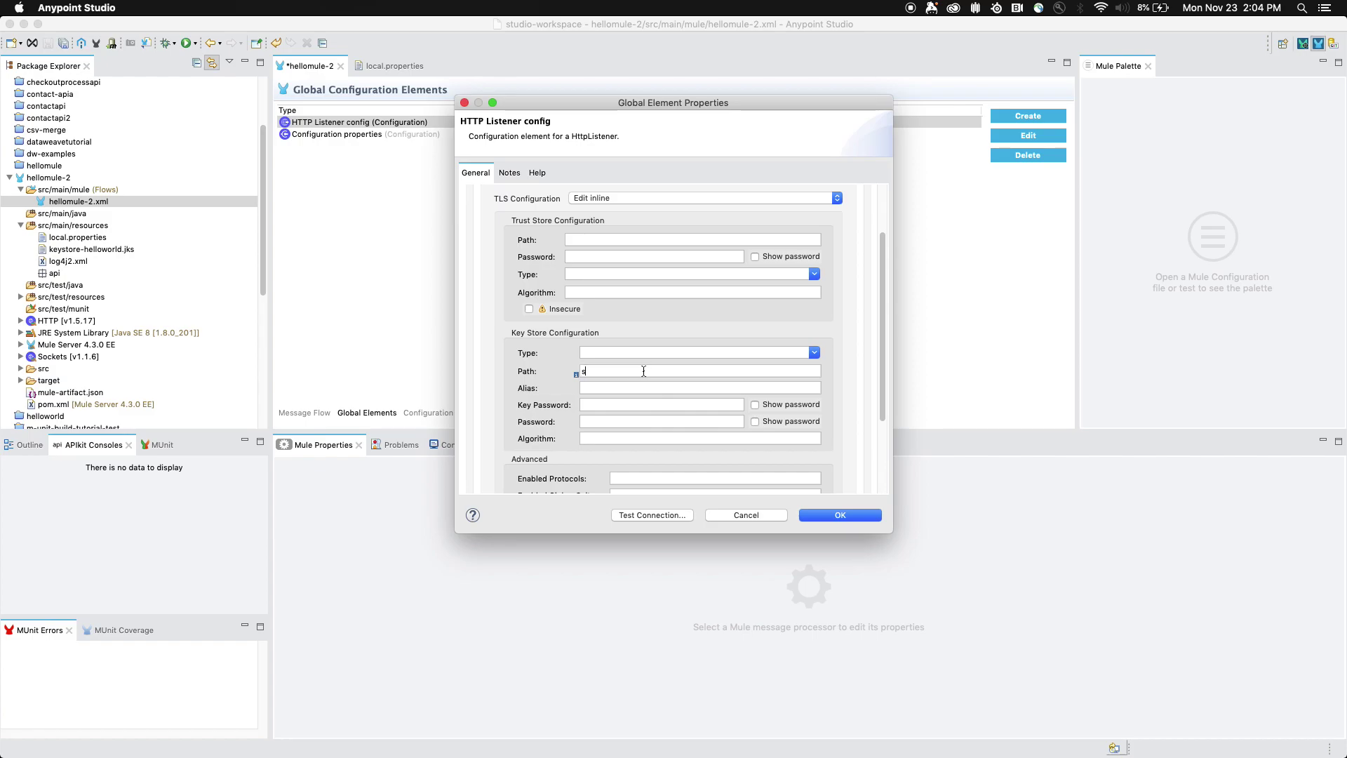
{"action": "type", "text": "src"}
{"action": "key", "text": "BackSpace"}
{"action": "key", "text": "BackSpace"}
{"action": "key", "text": "BackSpace"}
{"action": "type", "text": "keystore.e"}
{"action": "key", "text": "BackSpace"}
{"action": "type", "text": "helloworld.jks"}
{"action": "key", "text": "Tab"}
- Check the keytool values in Terminal, then enter alias mule and the key password
{"action": "left_click", "coordinate": [437, 741]}
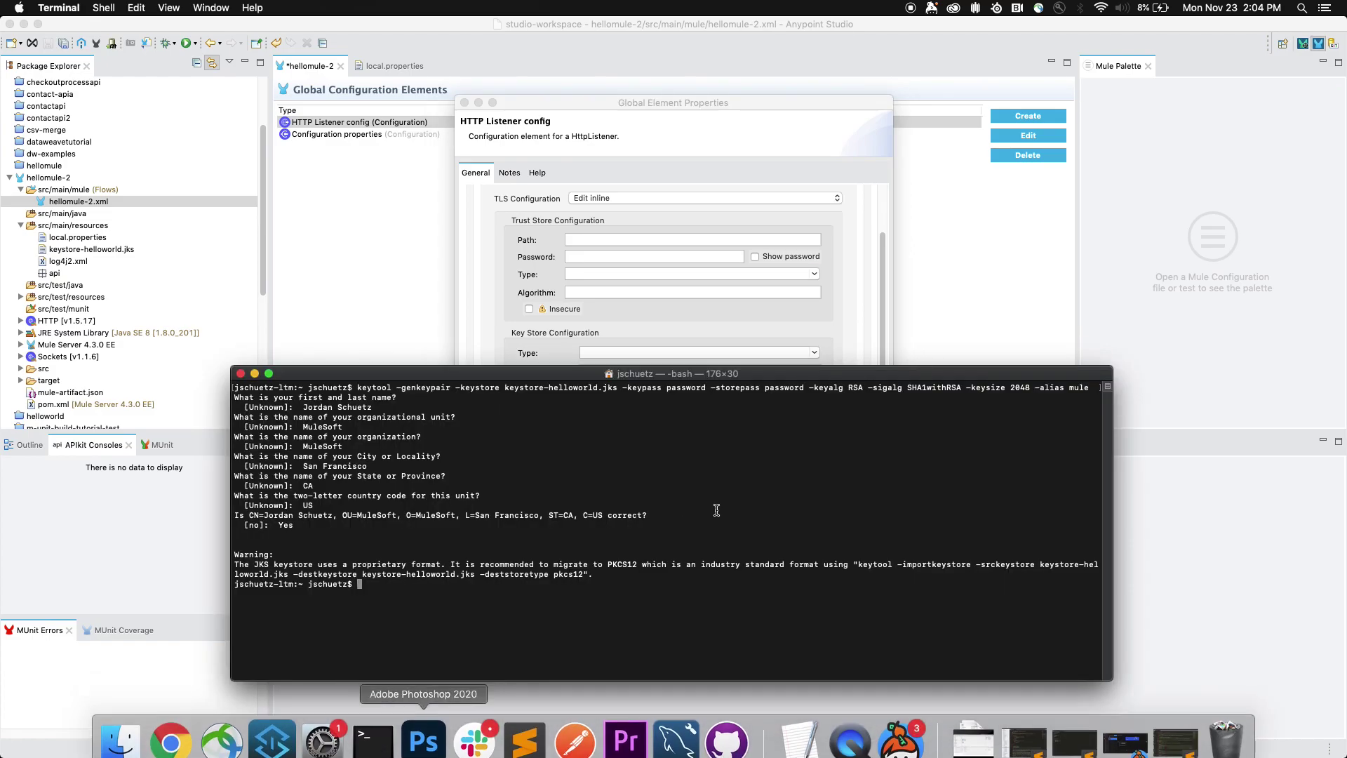
{"action": "left_click_drag", "start_coordinate": [870, 373], "coordinate": [761, 439]}
{"action": "left_click", "coordinate": [961, 453]}
{"action": "left_click", "coordinate": [627, 387]}
{"action": "type", "text": "mule"}
{"action": "left_click", "coordinate": [662, 404]}
{"action": "type", "text": "password"}
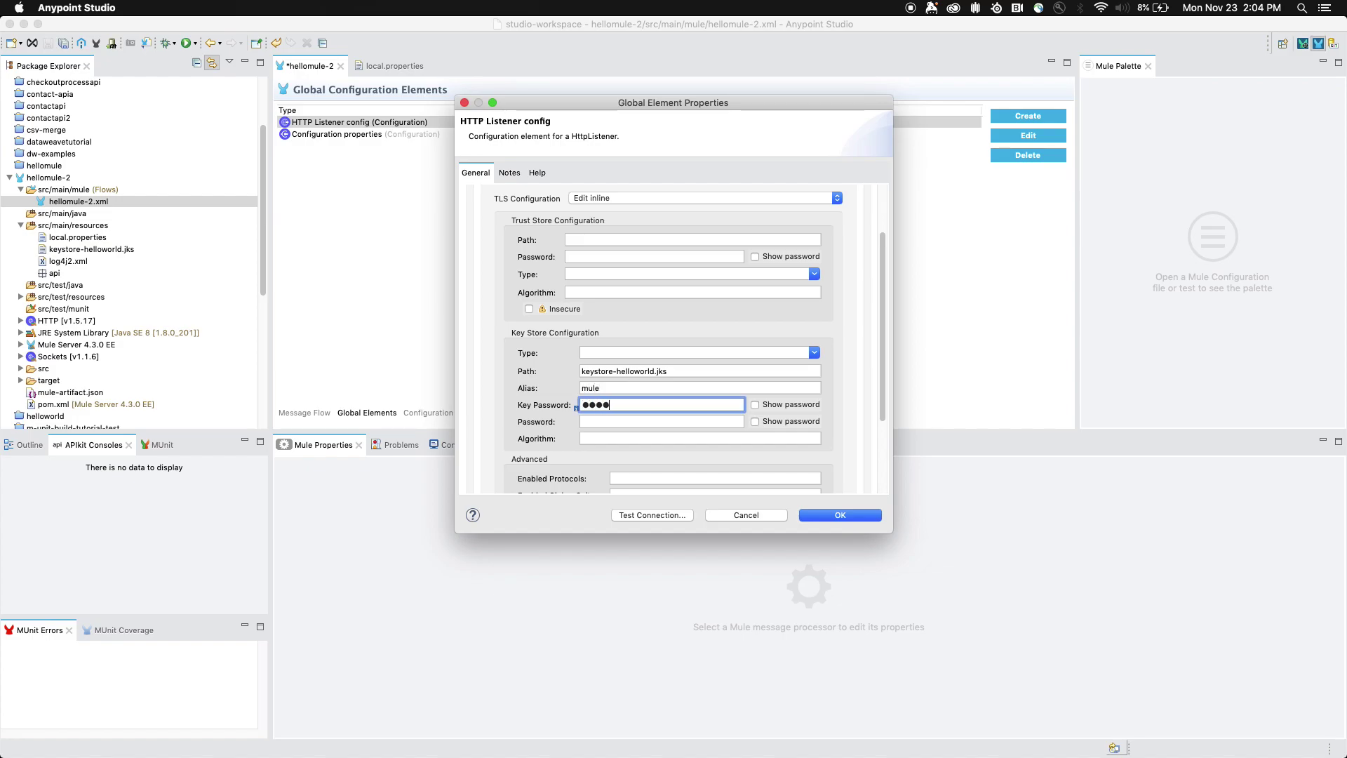
{"action": "left_click", "coordinate": [755, 405]}
- Enter the key store password and test the HTTPS listener connection
{"action": "left_click", "coordinate": [692, 420]}
{"action": "type", "text": "password"}
{"action": "scroll", "coordinate": [709, 434], "scroll_direction": "up", "scroll_amount": 1}
{"action": "left_click", "coordinate": [757, 430]}
{"action": "scroll", "coordinate": [635, 434], "scroll_direction": "down", "scroll_amount": 2}
{"action": "left_click", "coordinate": [631, 430]}
{"action": "scroll", "coordinate": [631, 430], "scroll_direction": "down", "scroll_amount": 3}
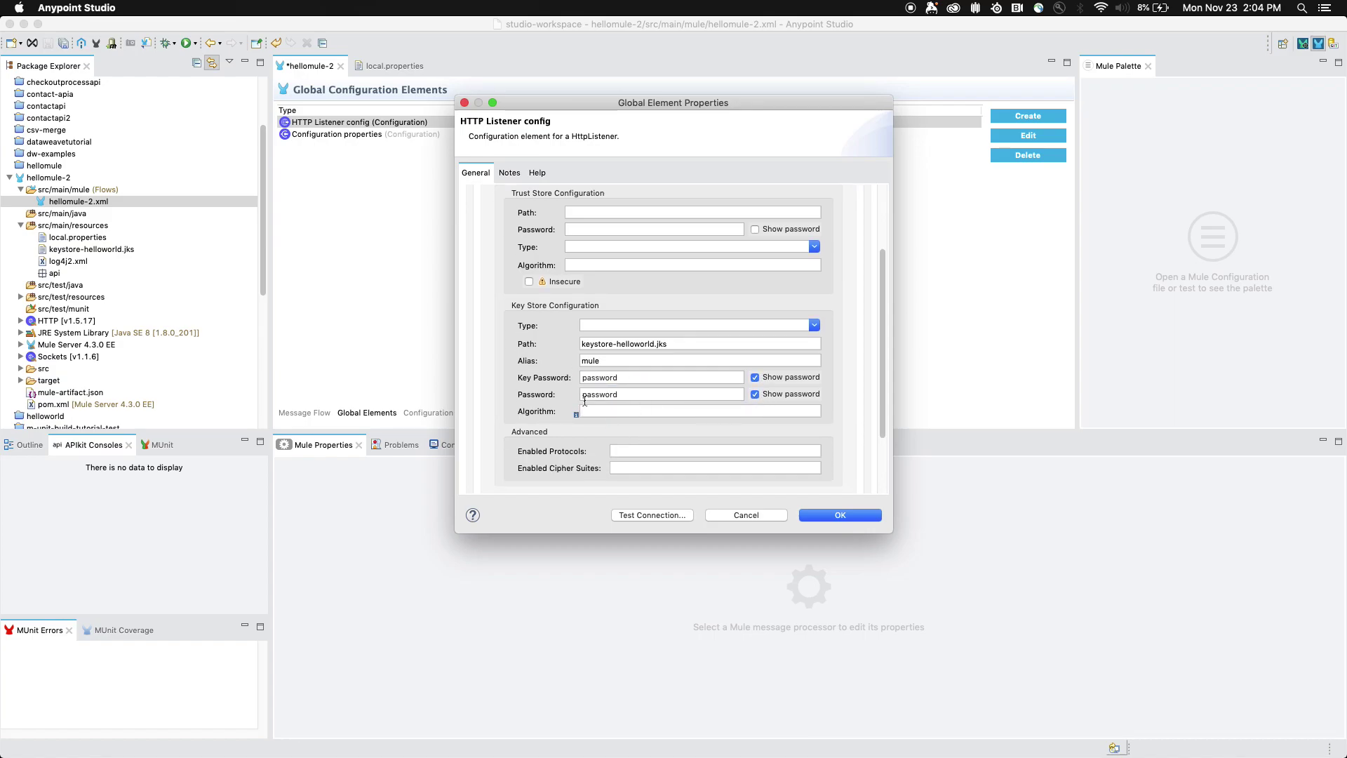
{"action": "scroll", "coordinate": [621, 393], "scroll_direction": "up", "scroll_amount": 7}
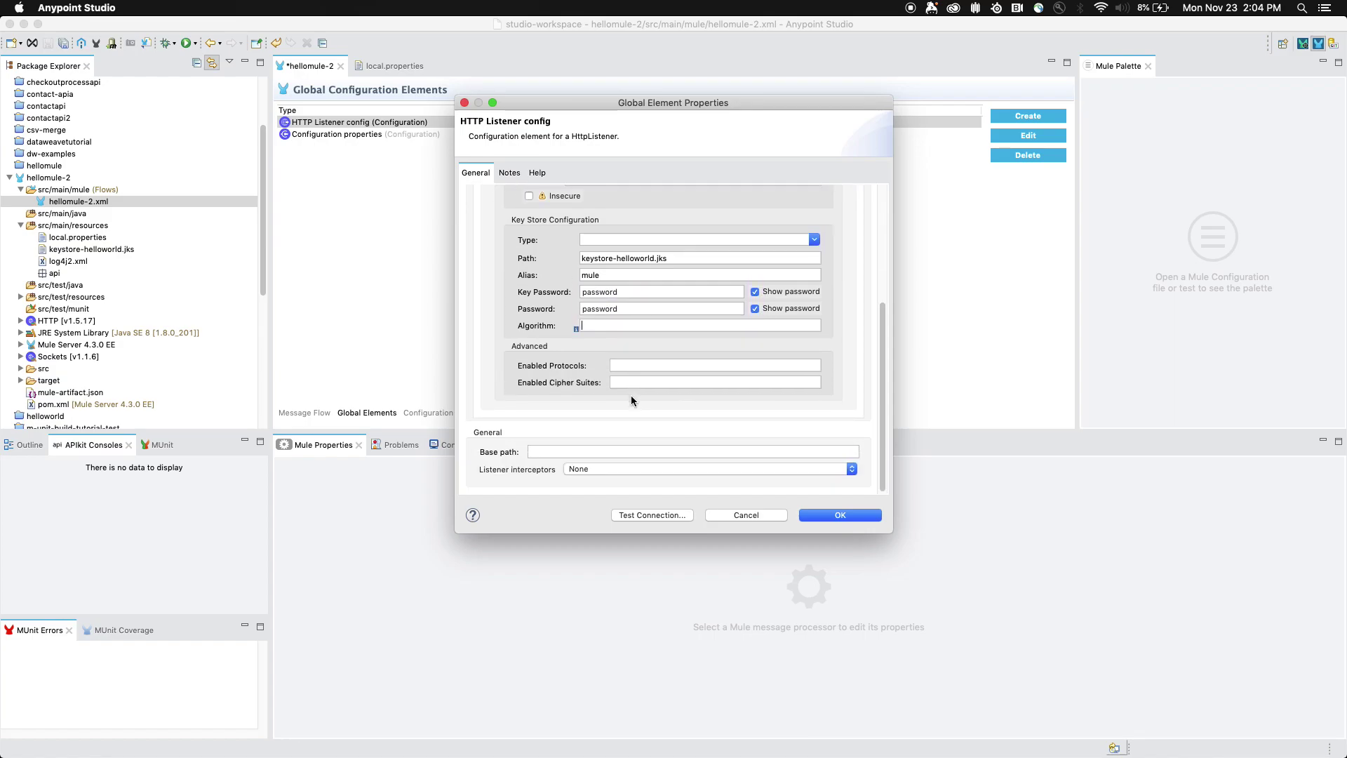
{"action": "left_click", "coordinate": [652, 514]}
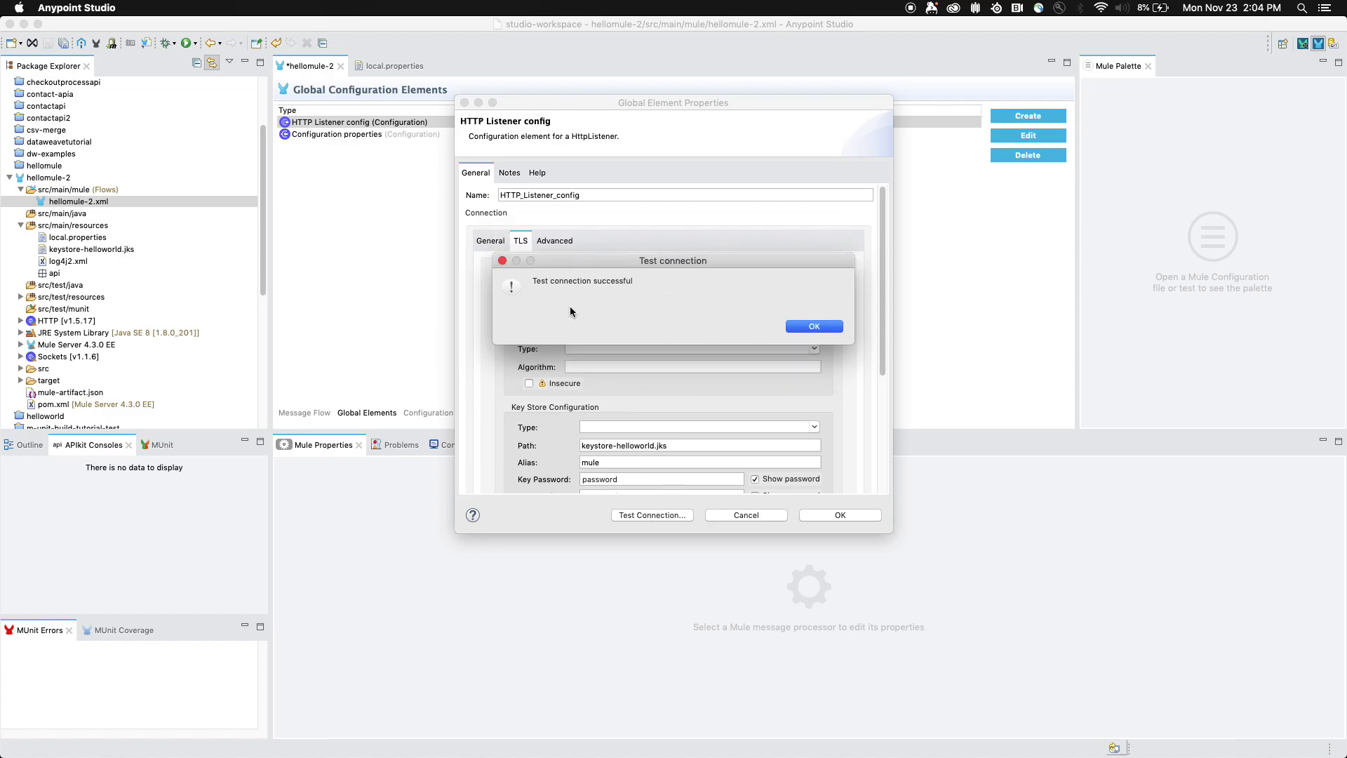
- Close the listener dialogs, then save and run hellomule-2 from the flow canvas
{"action": "left_click", "coordinate": [803, 326]}
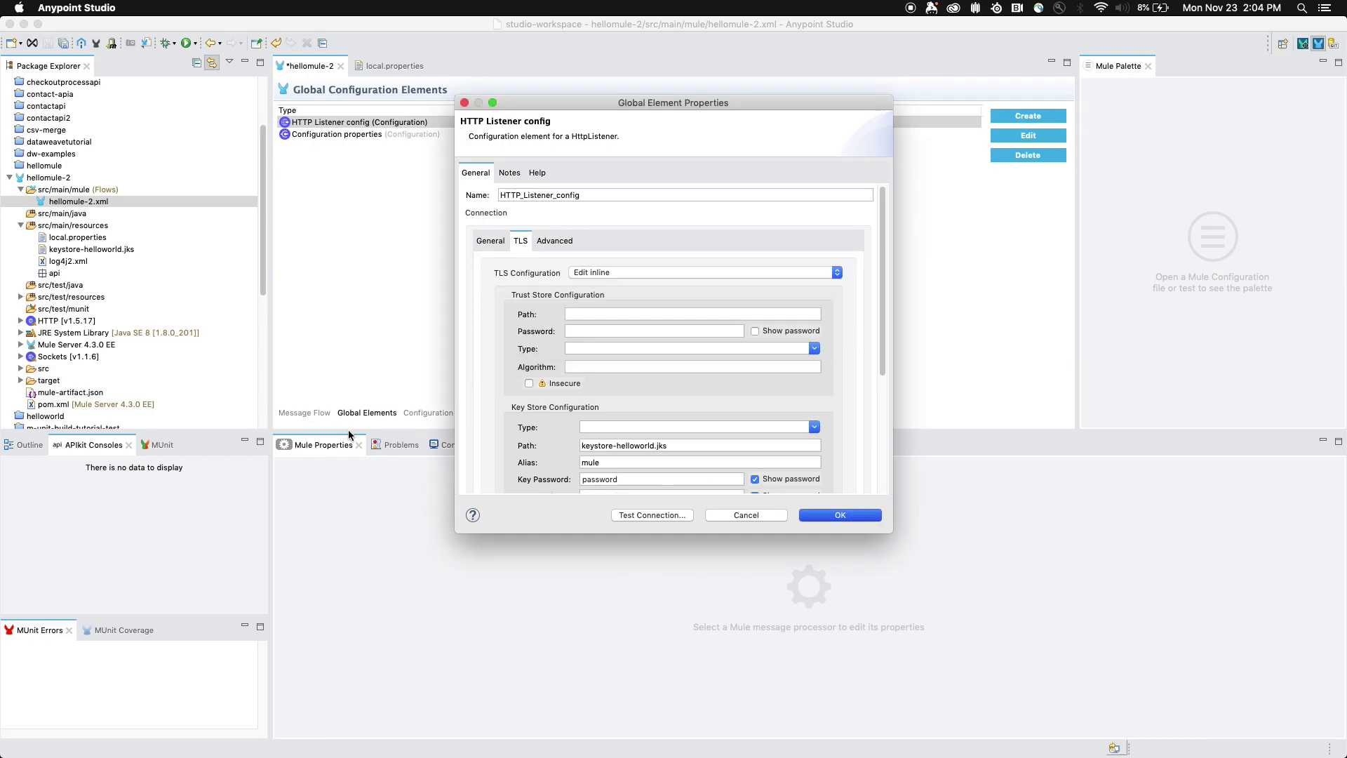
{"action": "key", "text": "Return"}
{"action": "left_click", "coordinate": [309, 414]}
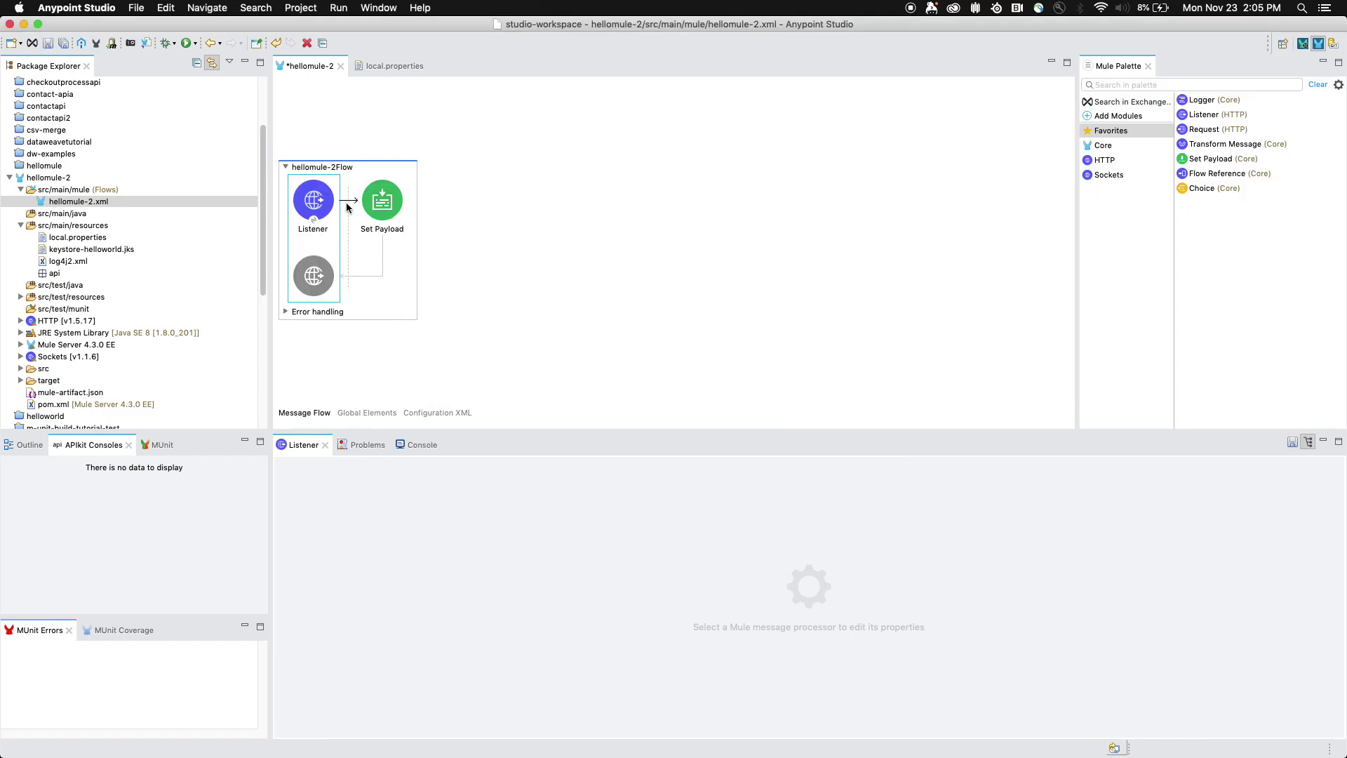
{"action": "right_click", "coordinate": [446, 227]}
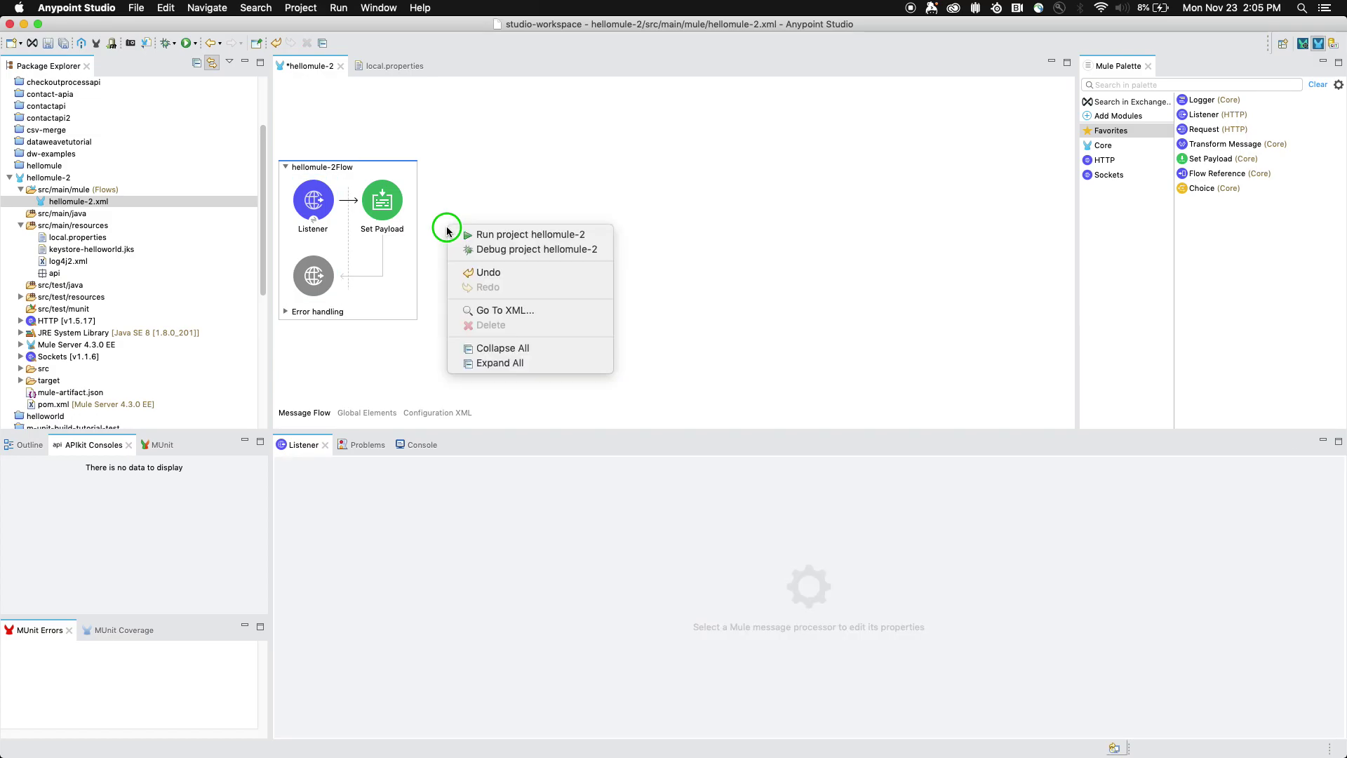
{"action": "left_click", "coordinate": [454, 235]}
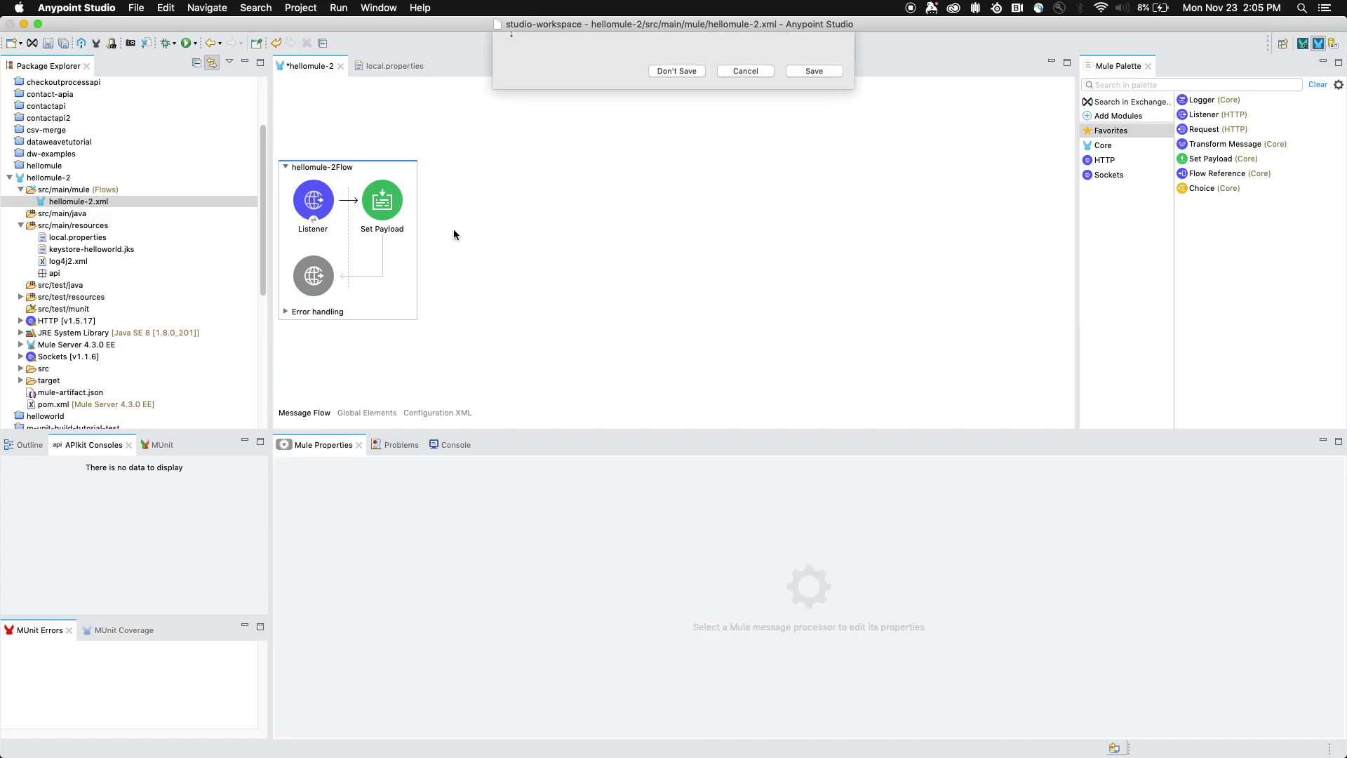
{"action": "left_click", "coordinate": [825, 90]}
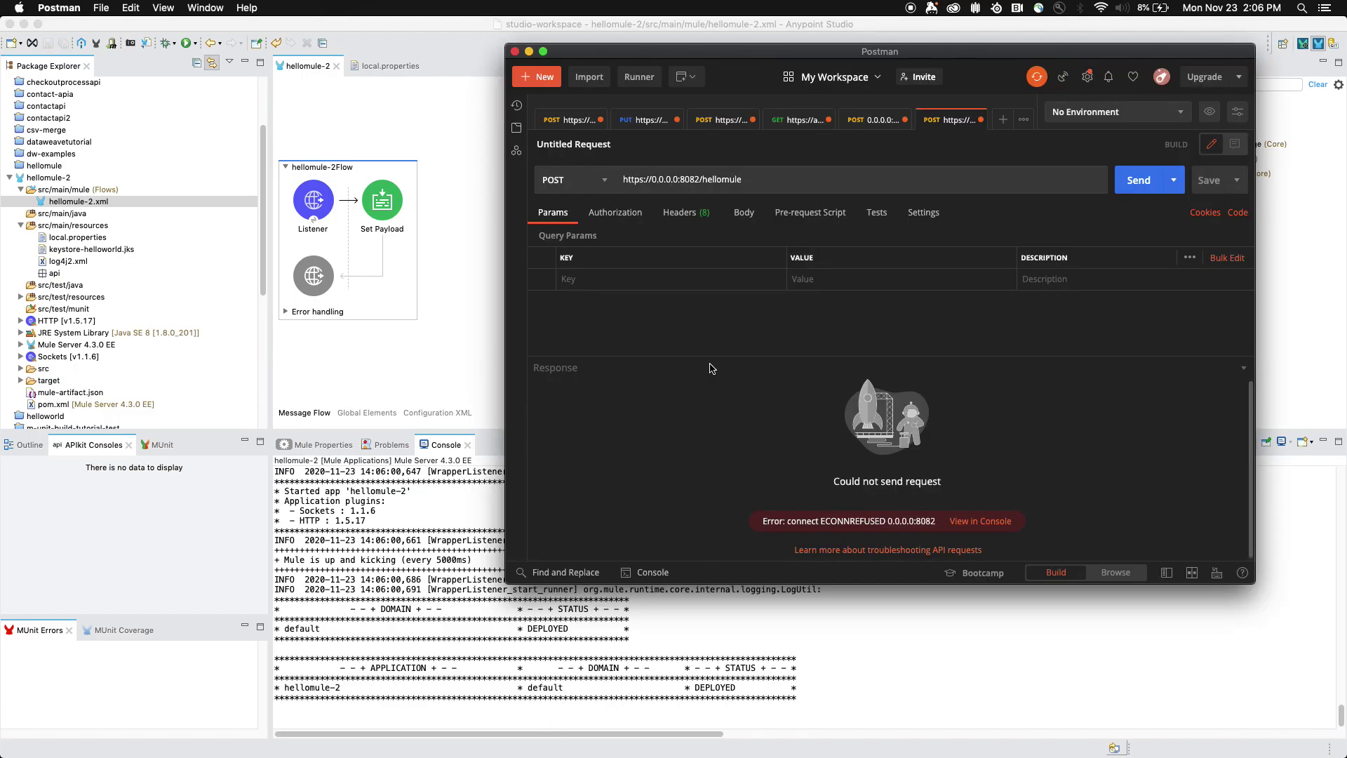
{"action": "left_click_drag", "start_coordinate": [623, 181], "coordinate": [752, 184]}
{"action": "left_click", "coordinate": [752, 183]}
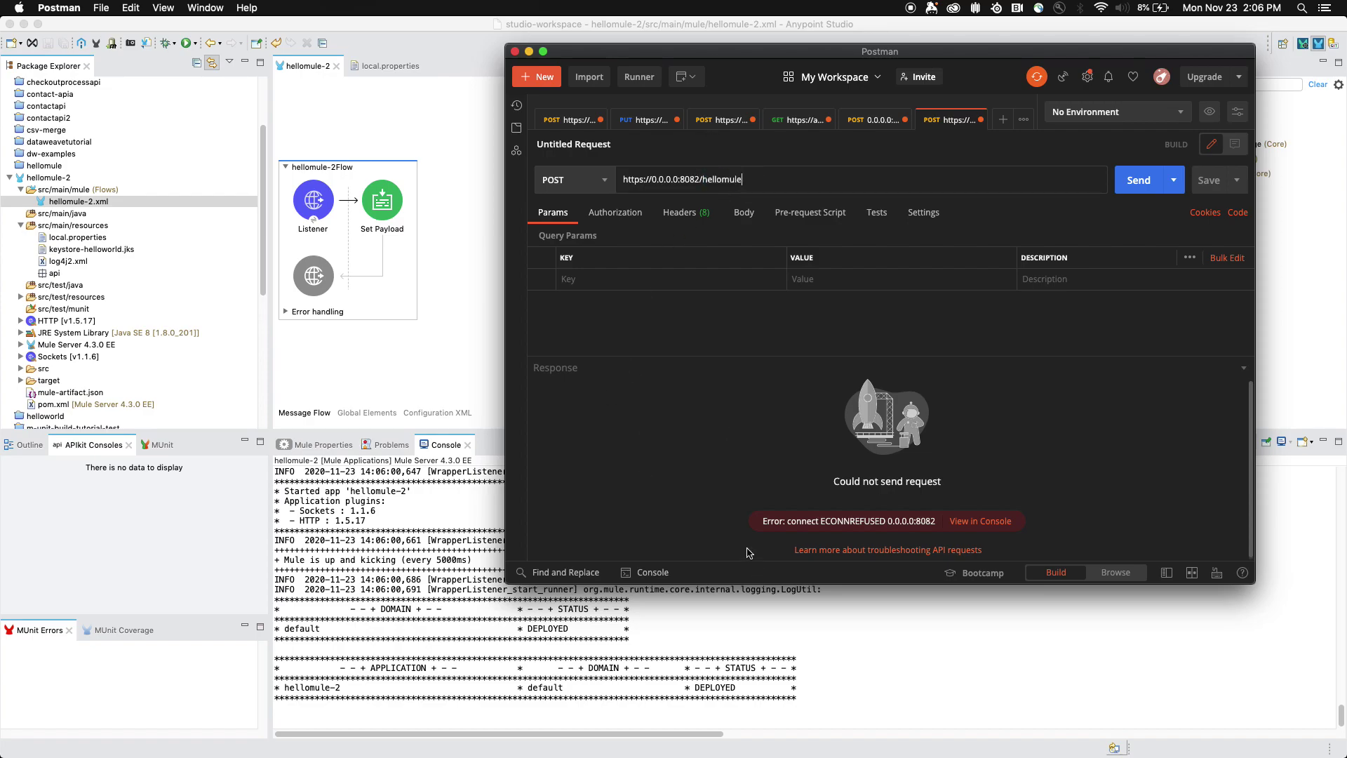
{"action": "left_click", "coordinate": [1129, 184]}
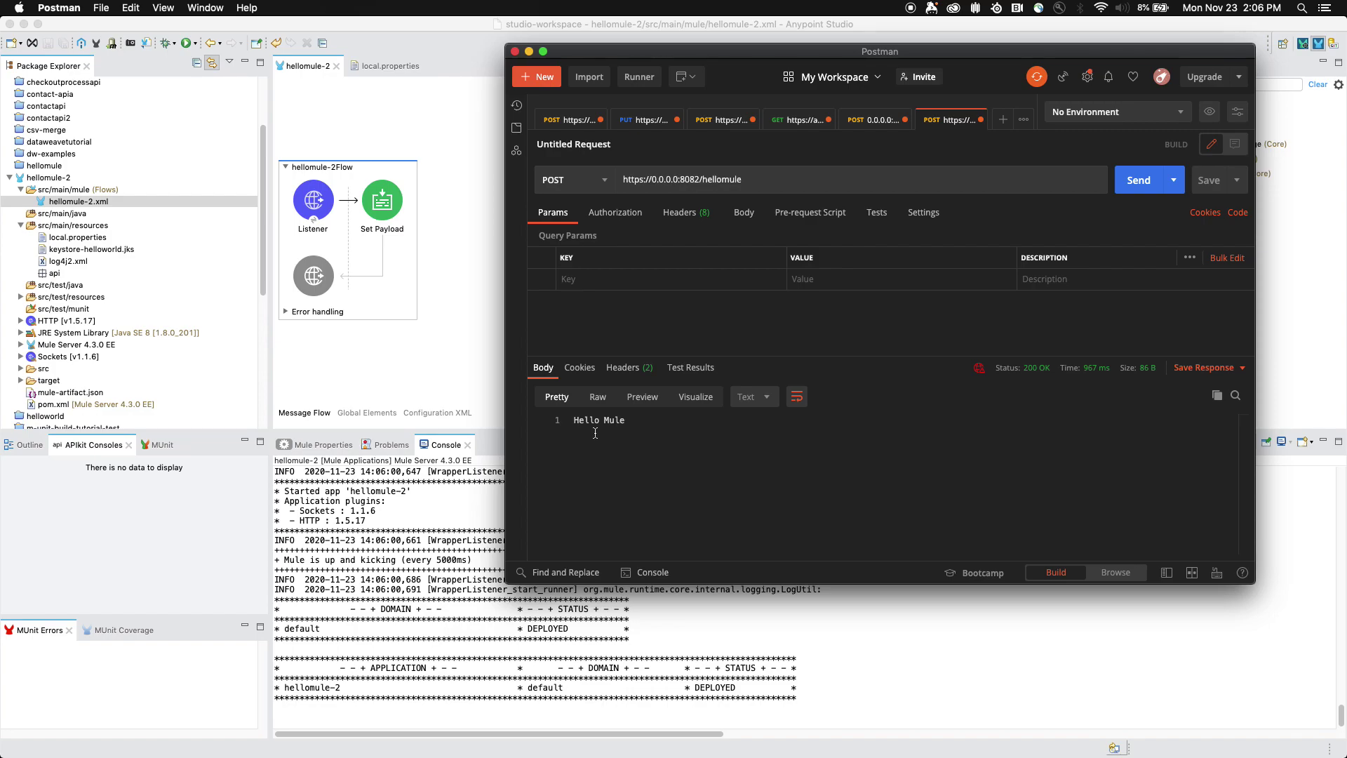
{"action": "left_click_drag", "start_coordinate": [652, 179], "coordinate": [613, 183]}
{"action": "left_click", "coordinate": [624, 181]}
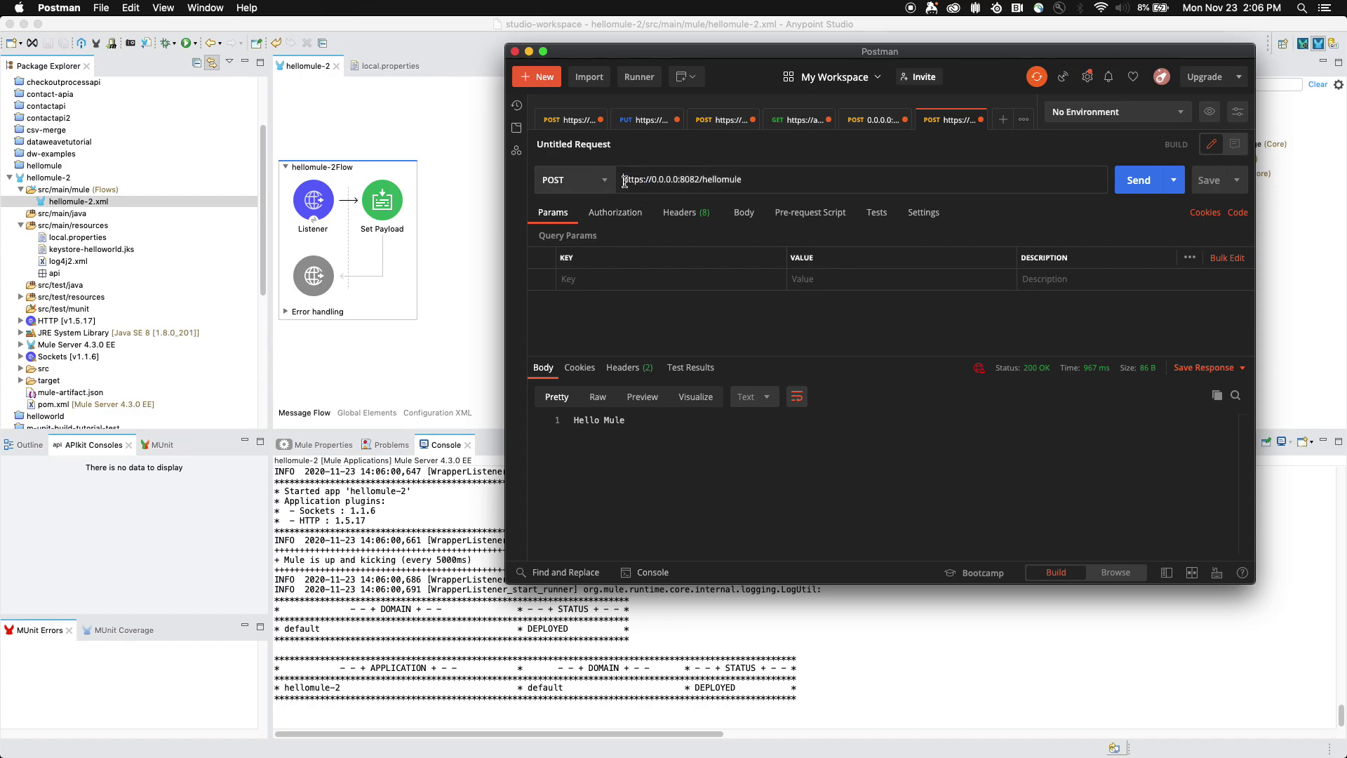